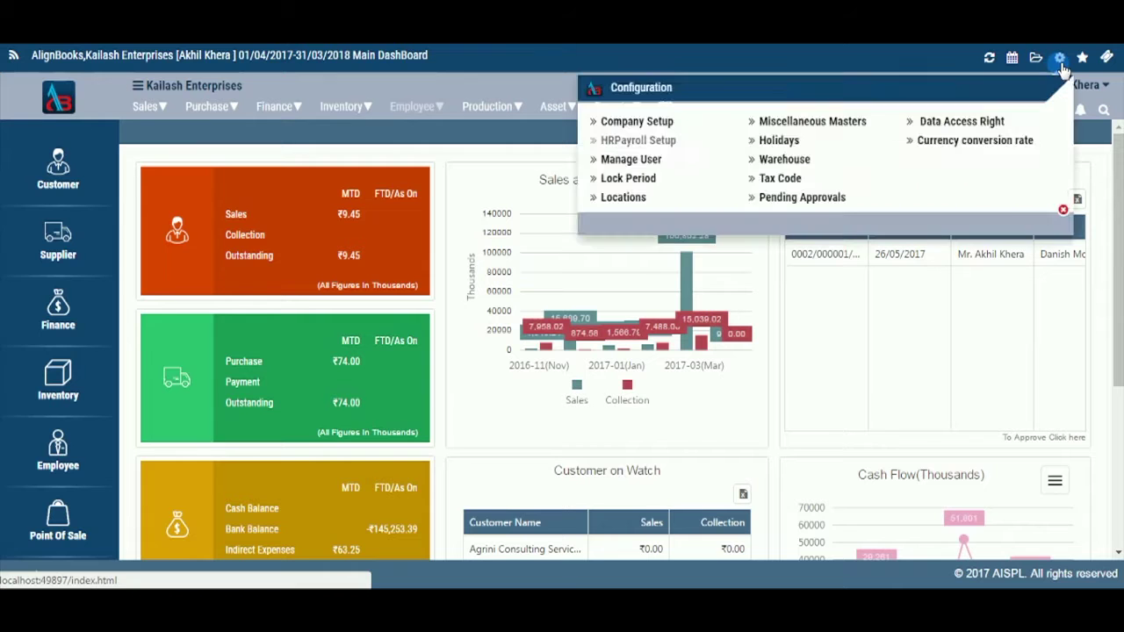
Step: Open the company setup's Basic section and review the Name and Print Name for Kailash Enterprises
left_click(656, 127)
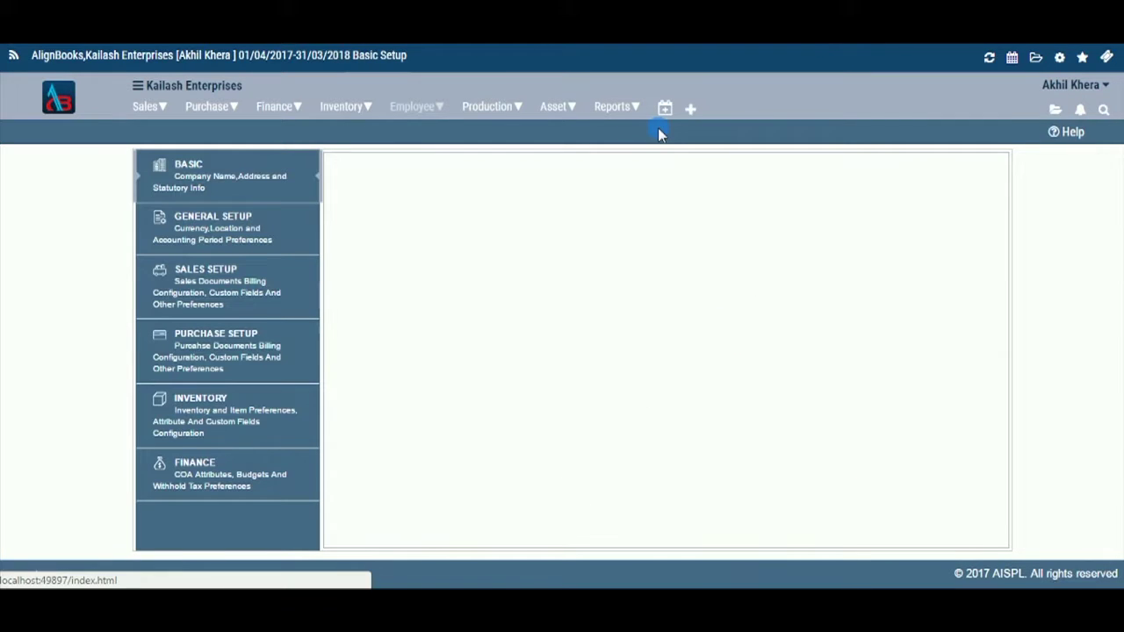
left_click(244, 181)
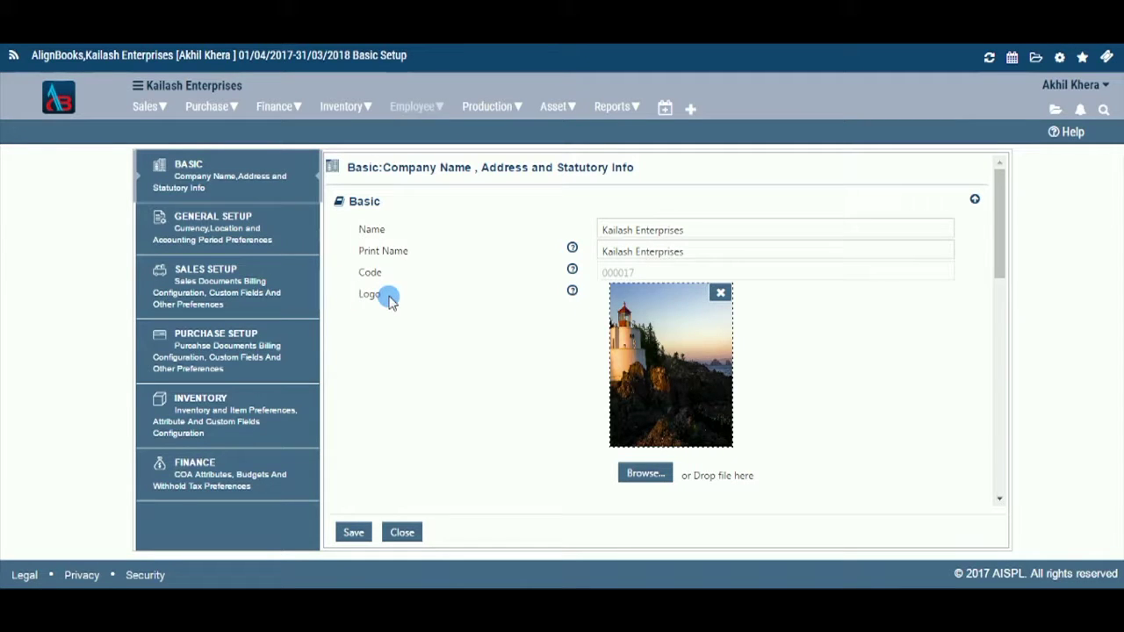
left_click(690, 232)
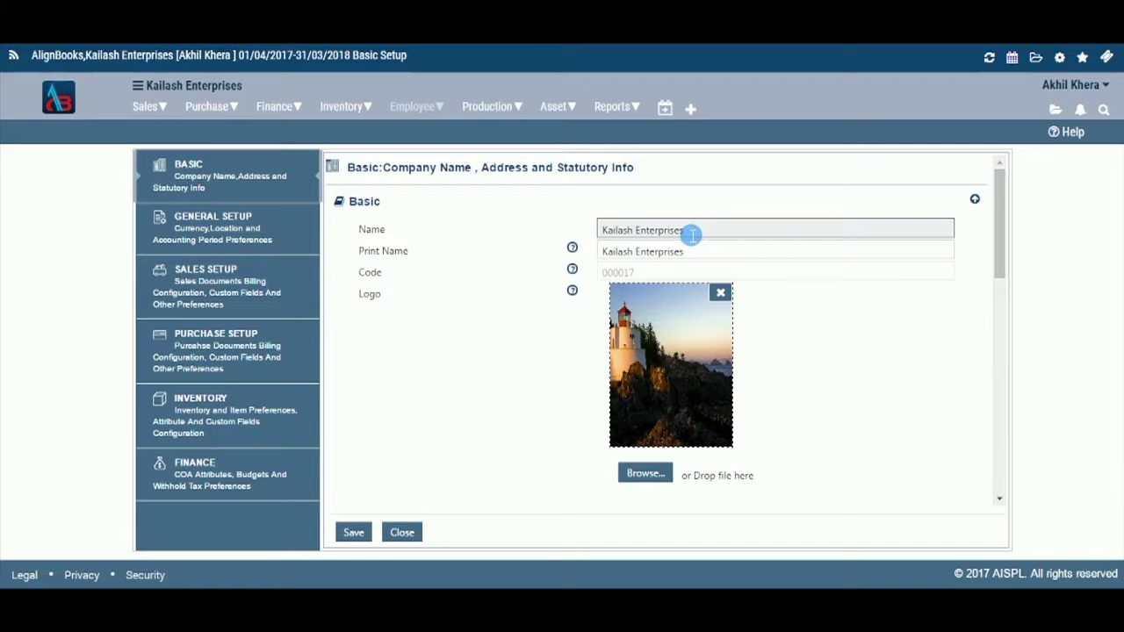
key("Tab")
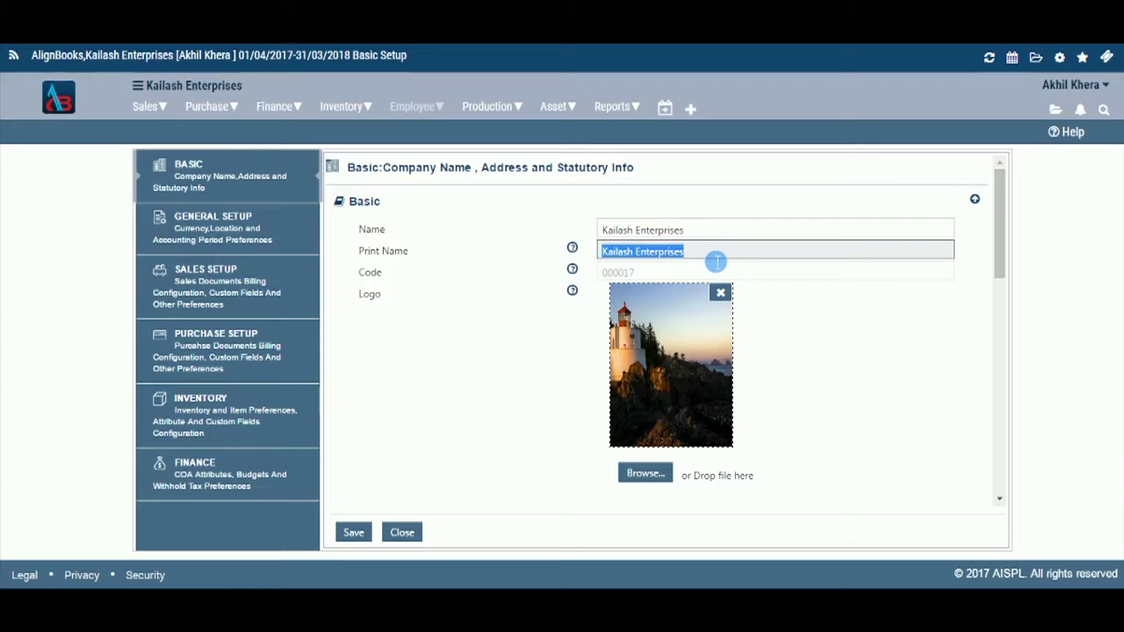
left_click(735, 273)
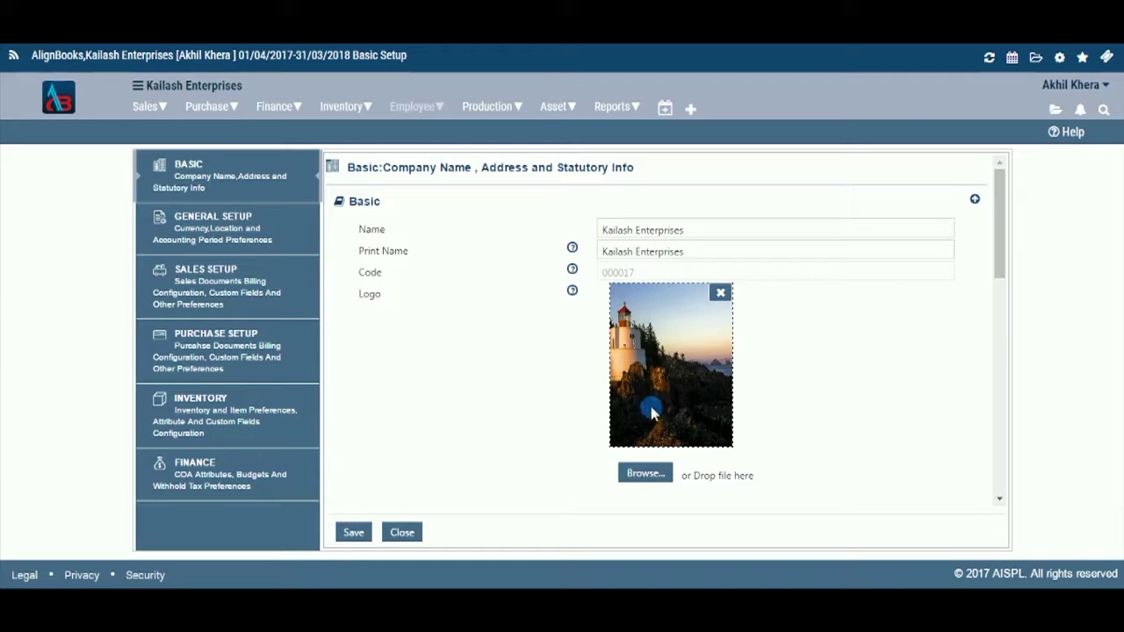
Step: Upload the manage2 image file as the new company logo in place of the lighthouse picture
left_click(652, 473)
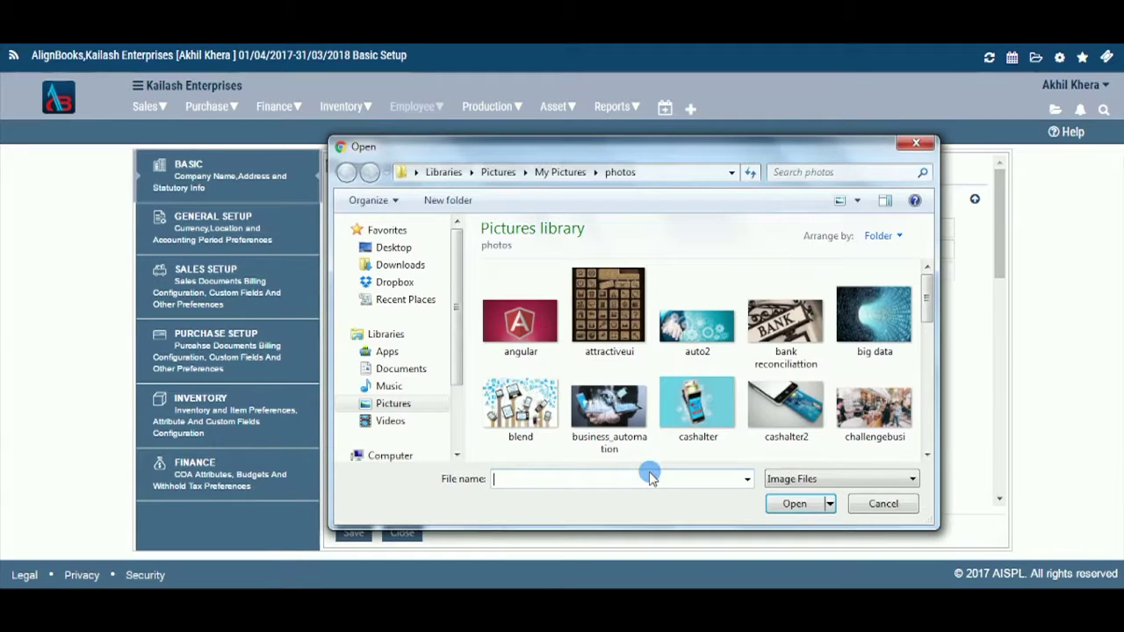
left_click_drag(928, 299, 929, 361)
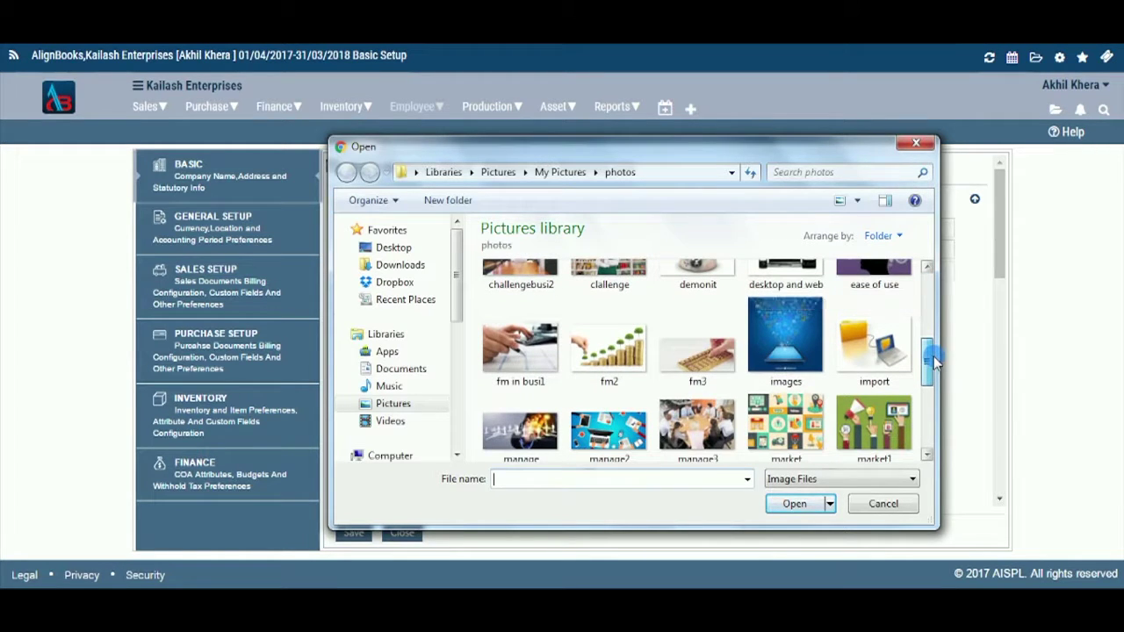
left_click(860, 355)
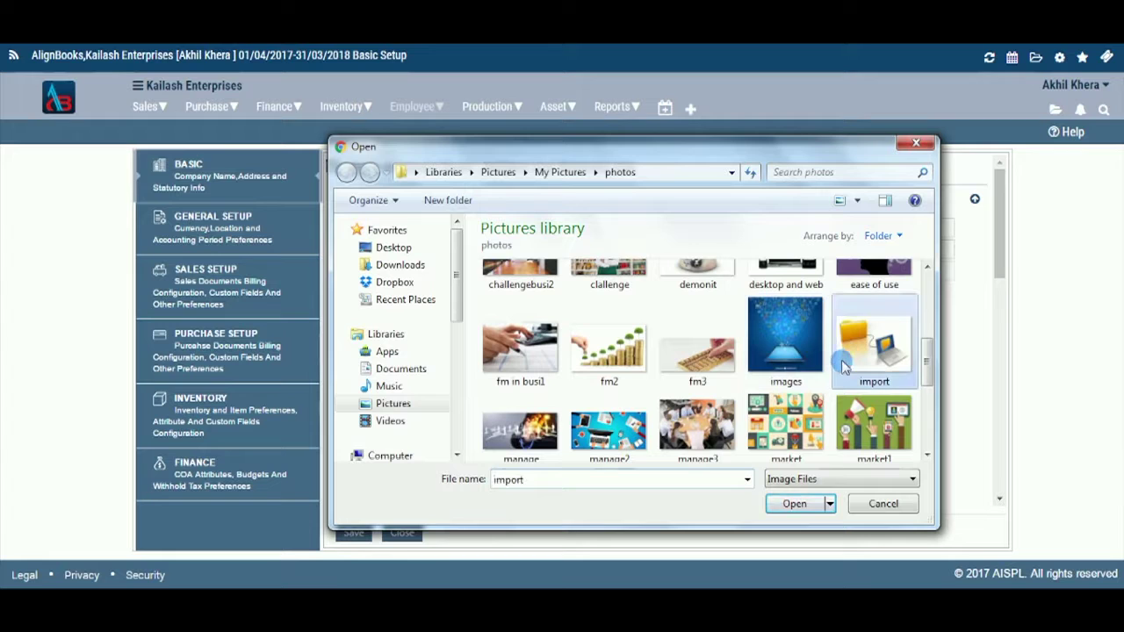
left_click(795, 505)
left_click(606, 432)
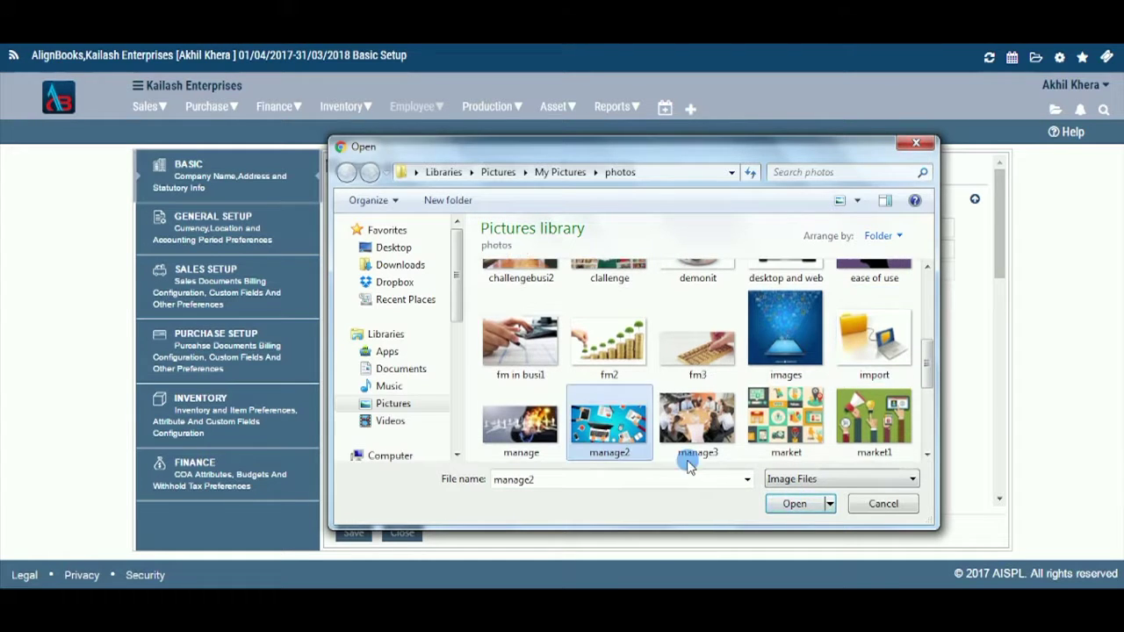
left_click(796, 504)
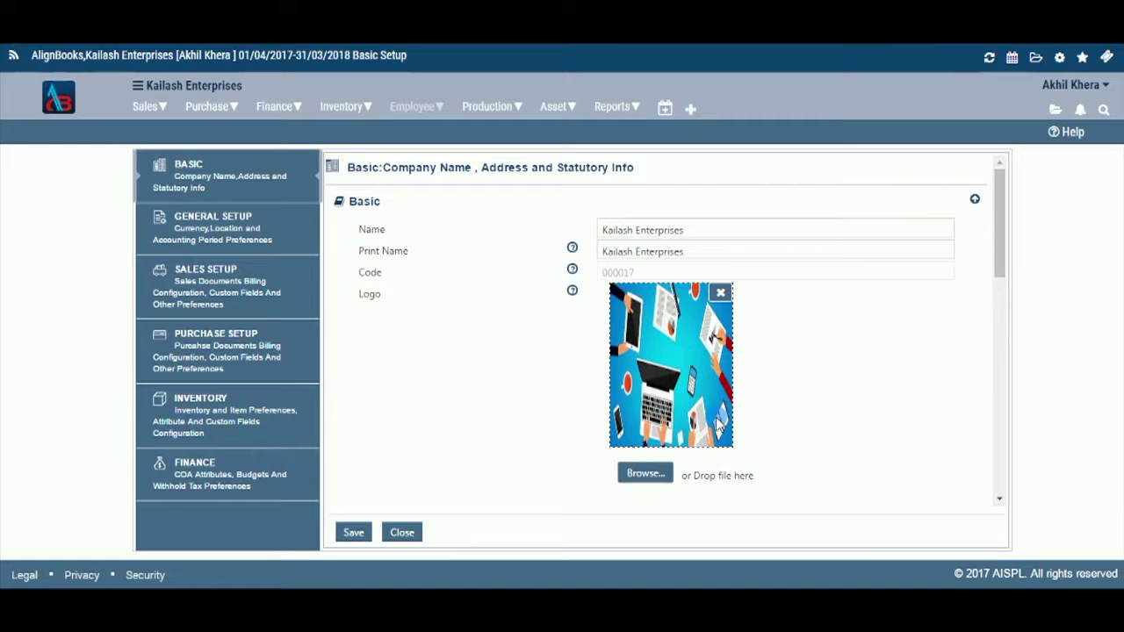
Step: Enter the company's street address in the Communication section's Address field
scroll(718, 424, "down", 5)
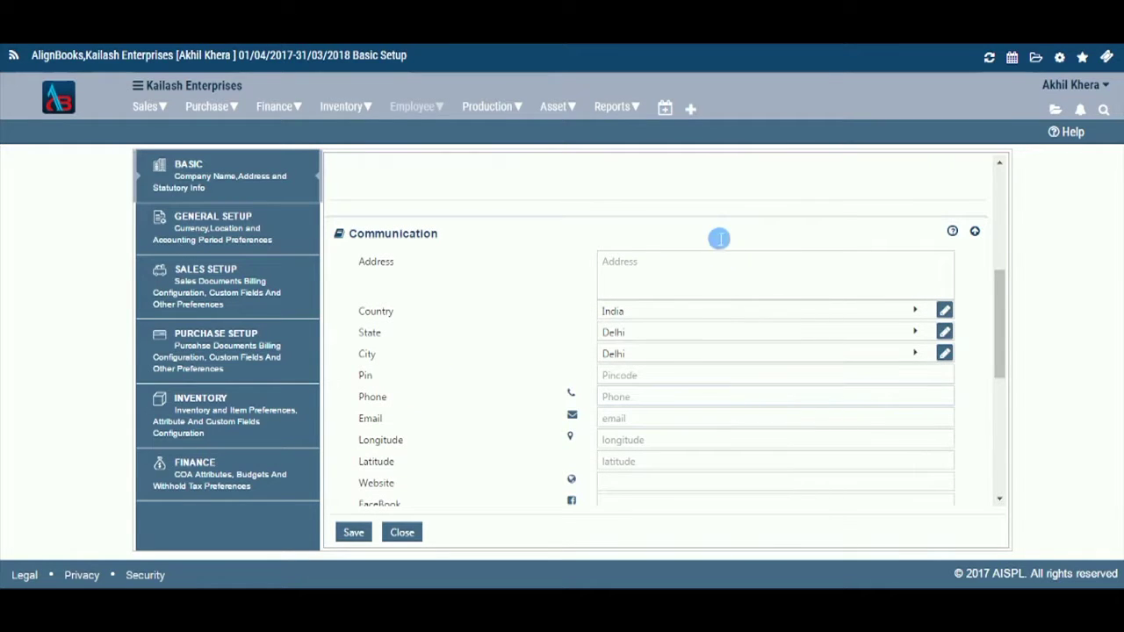
left_click(713, 269)
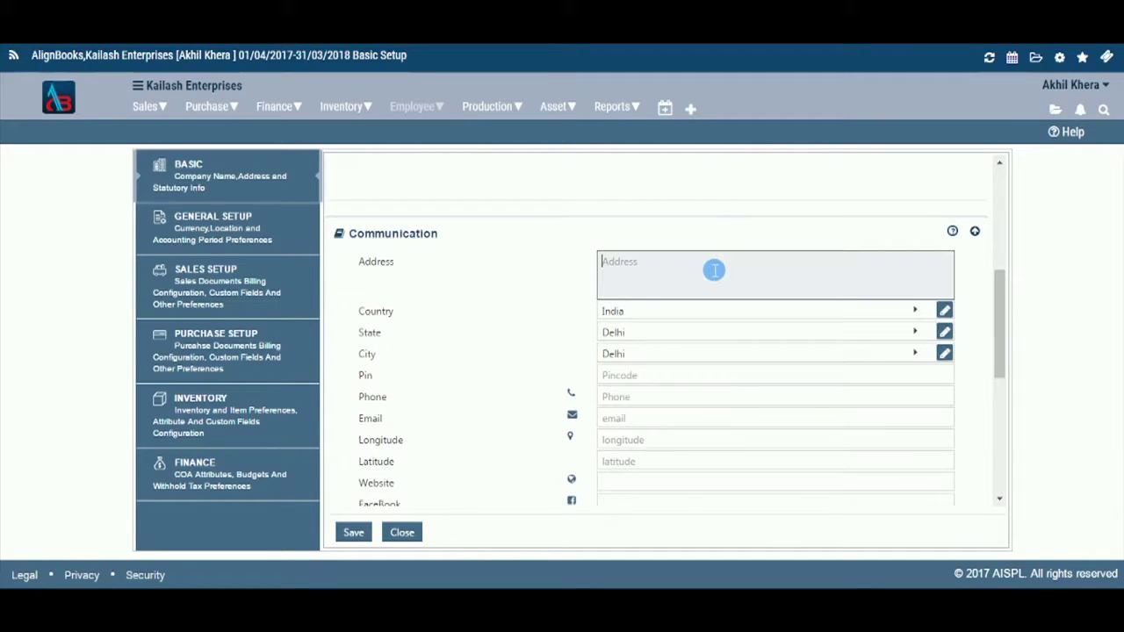
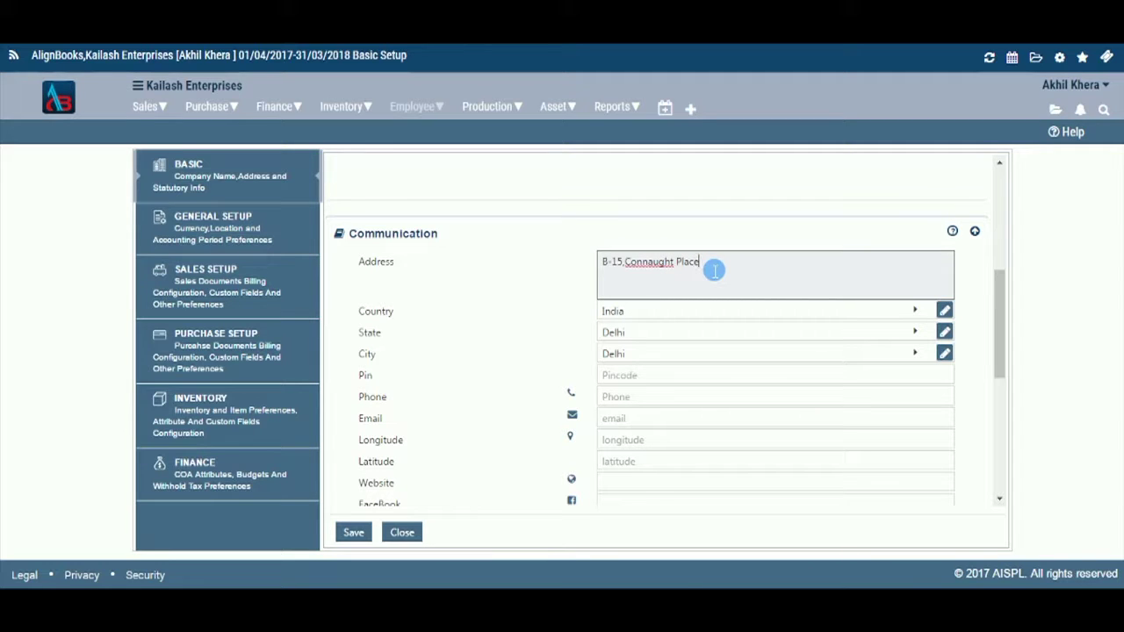
left_click(917, 309)
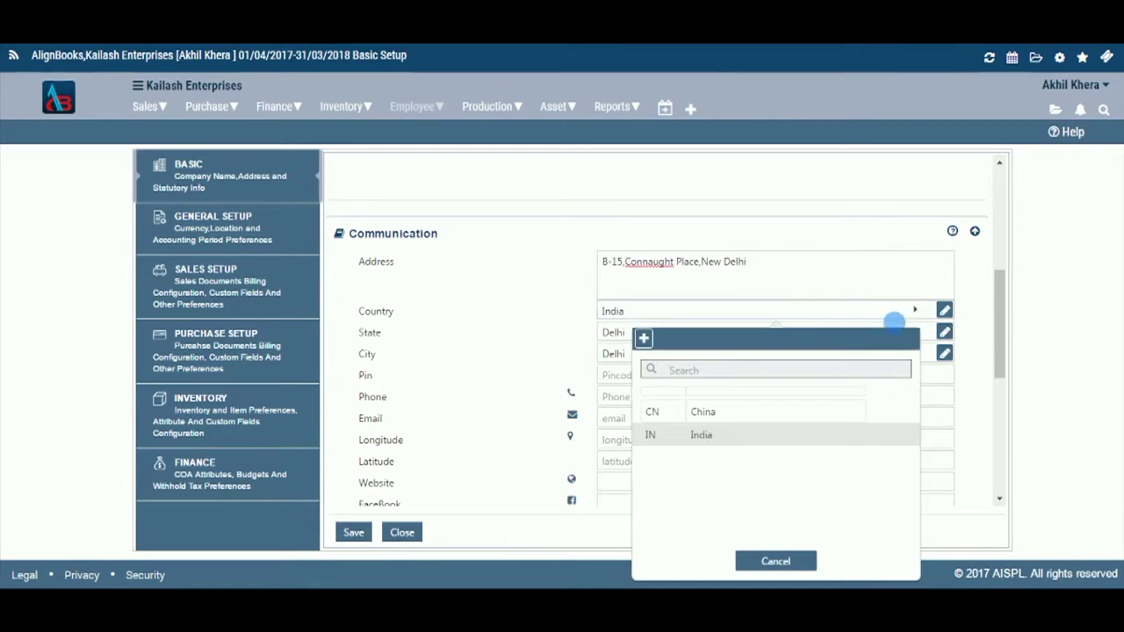
left_click(840, 436)
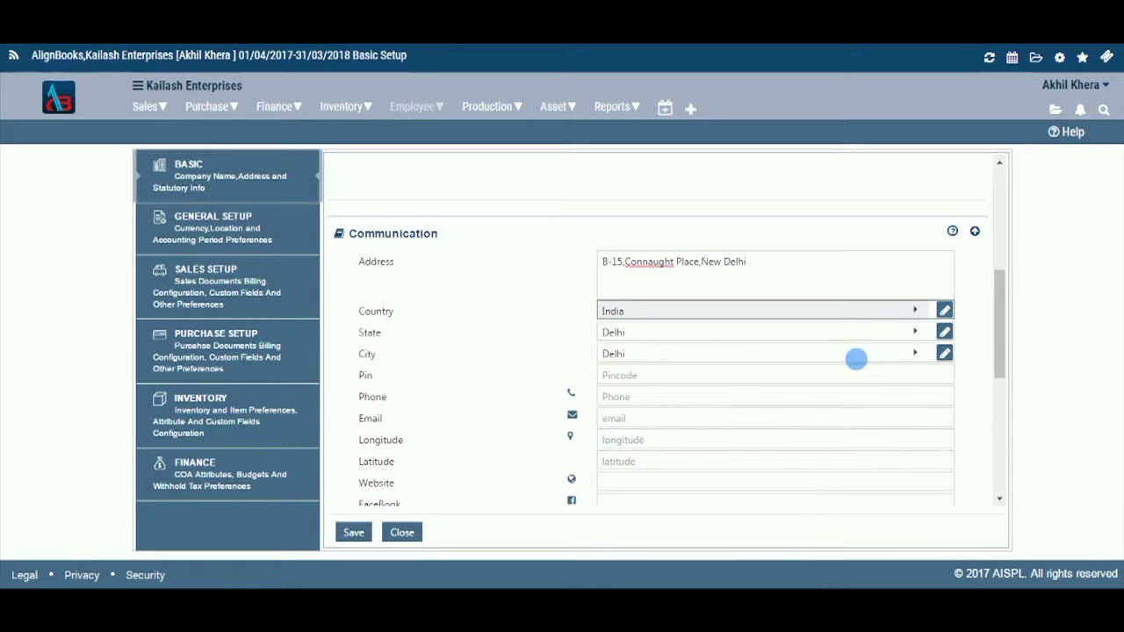
left_click(945, 312)
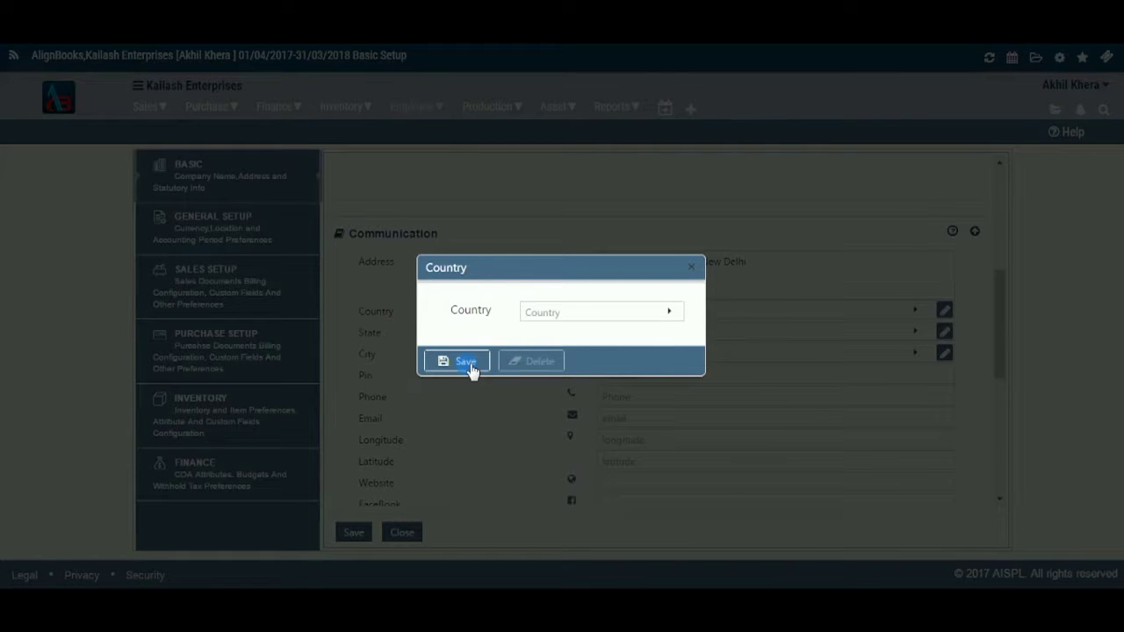
left_click(662, 318)
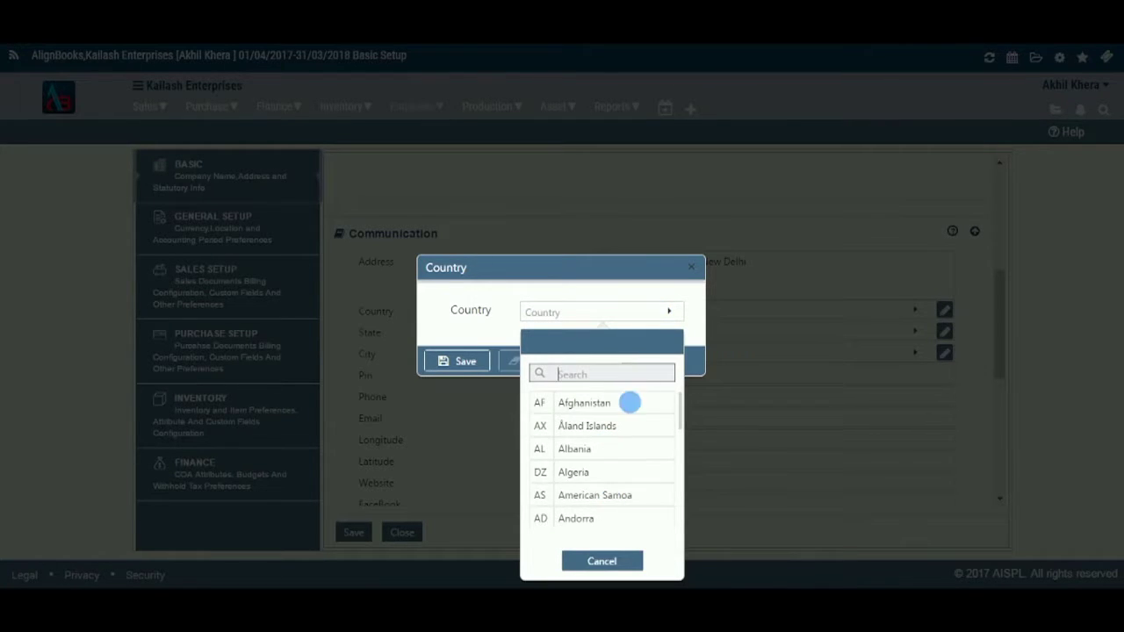
left_click(604, 561)
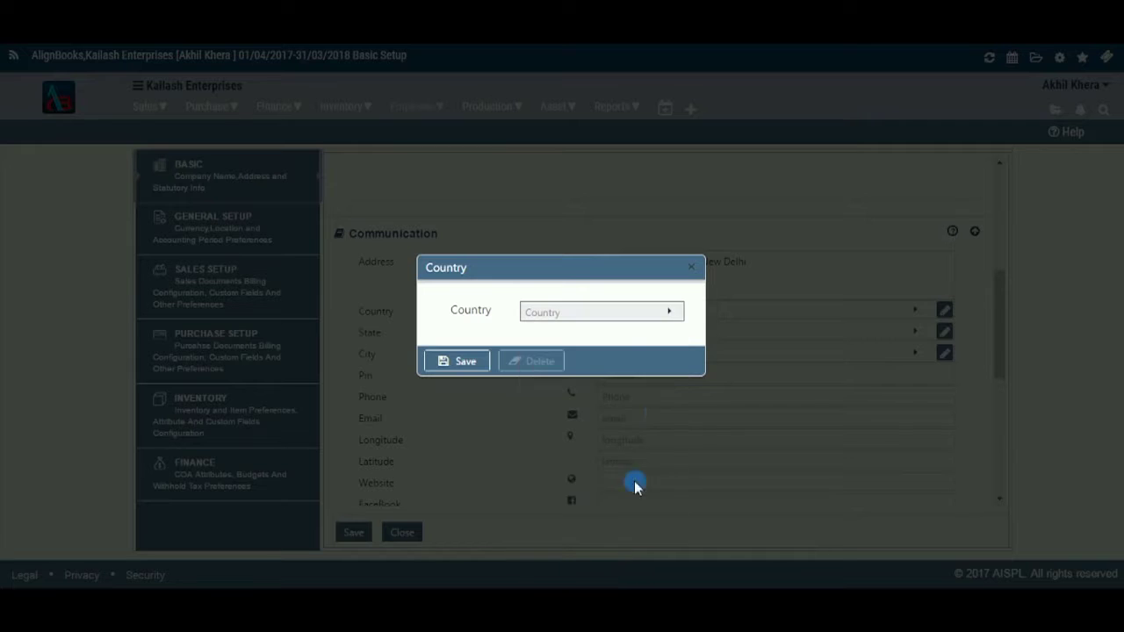
left_click(691, 265)
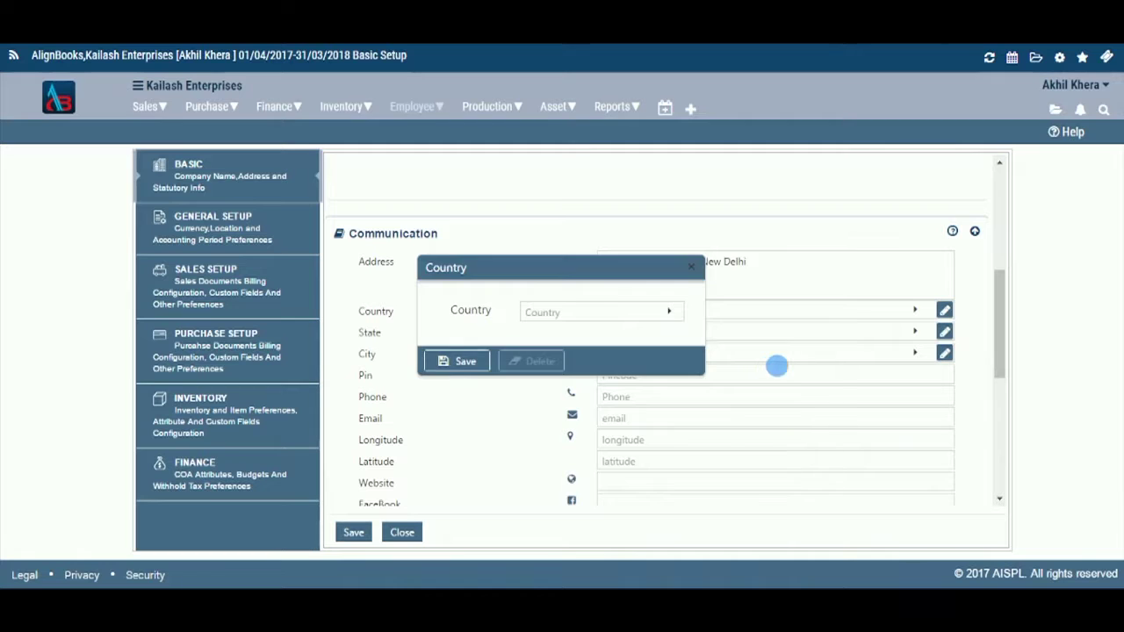
Step: Leave the State as Delhi and open the Delhi state master record for editing
left_click(916, 333)
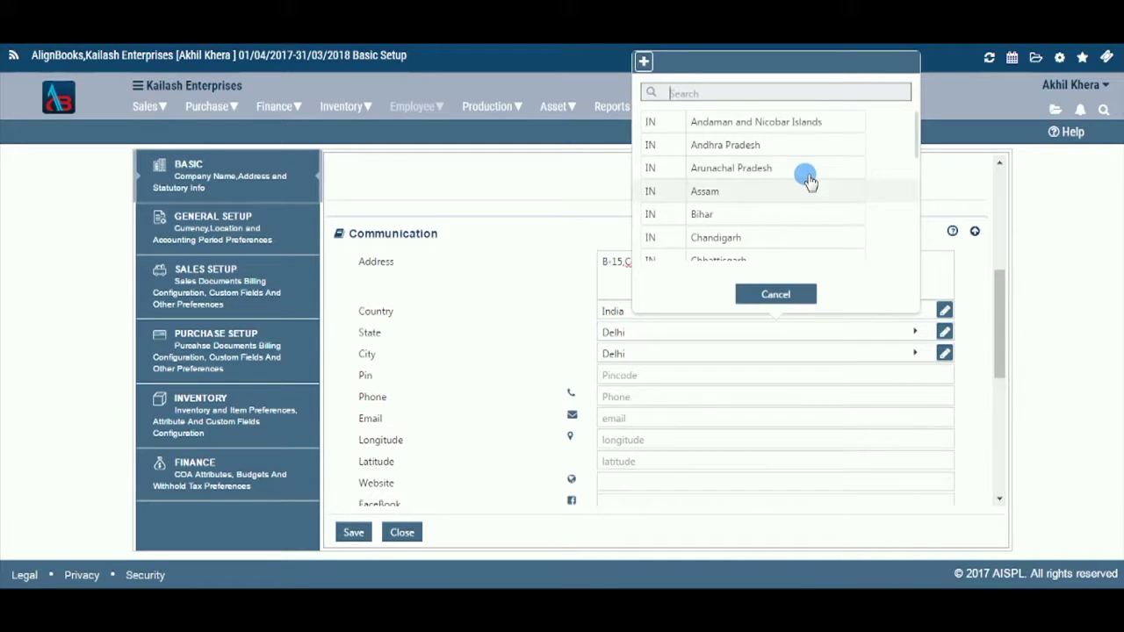
scroll(807, 180, "down", 4)
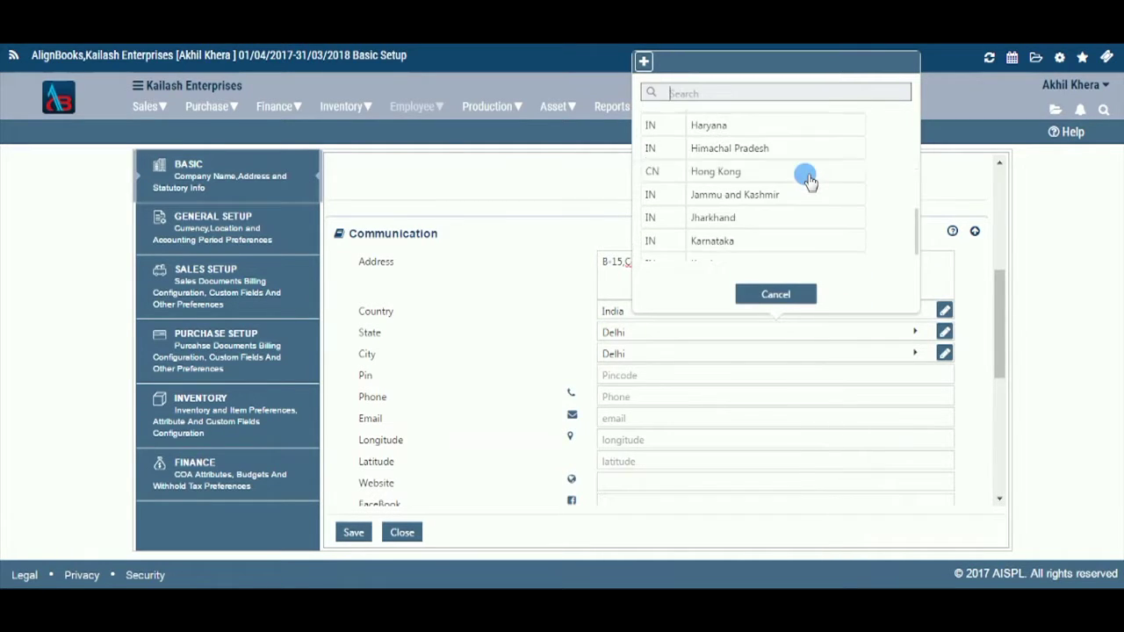
scroll(806, 180, "up", 1)
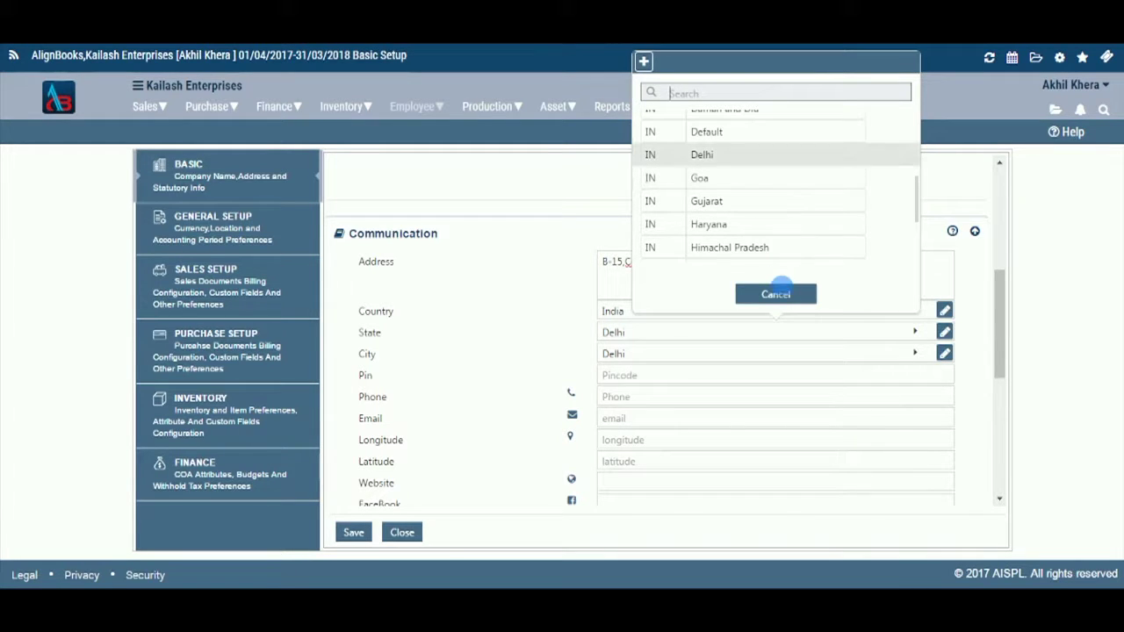
left_click(874, 336)
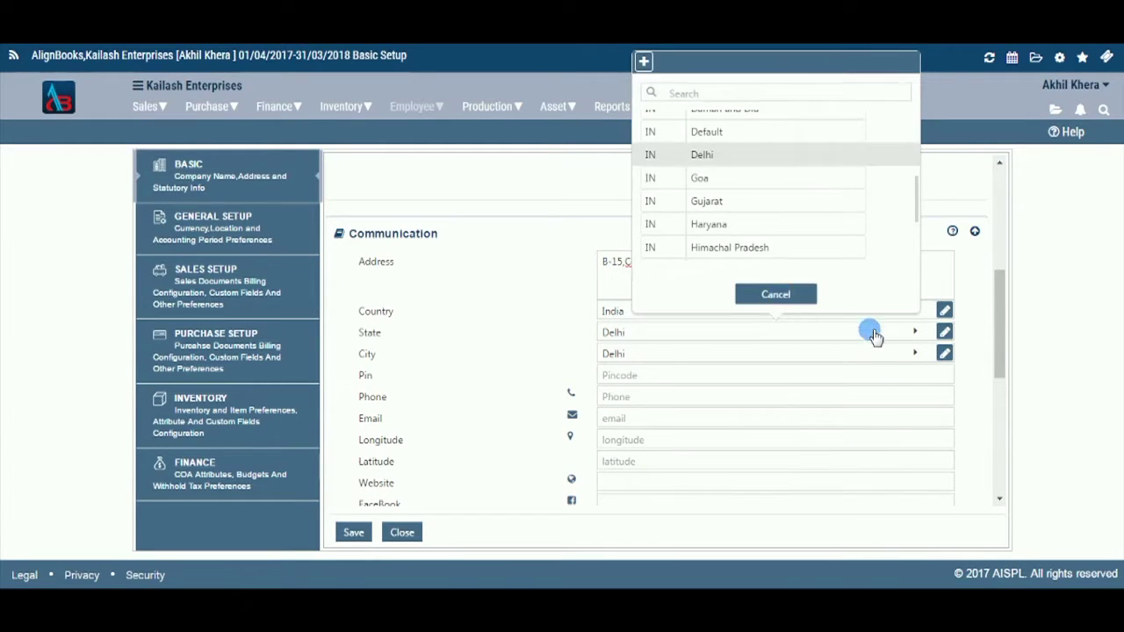
left_click(944, 332)
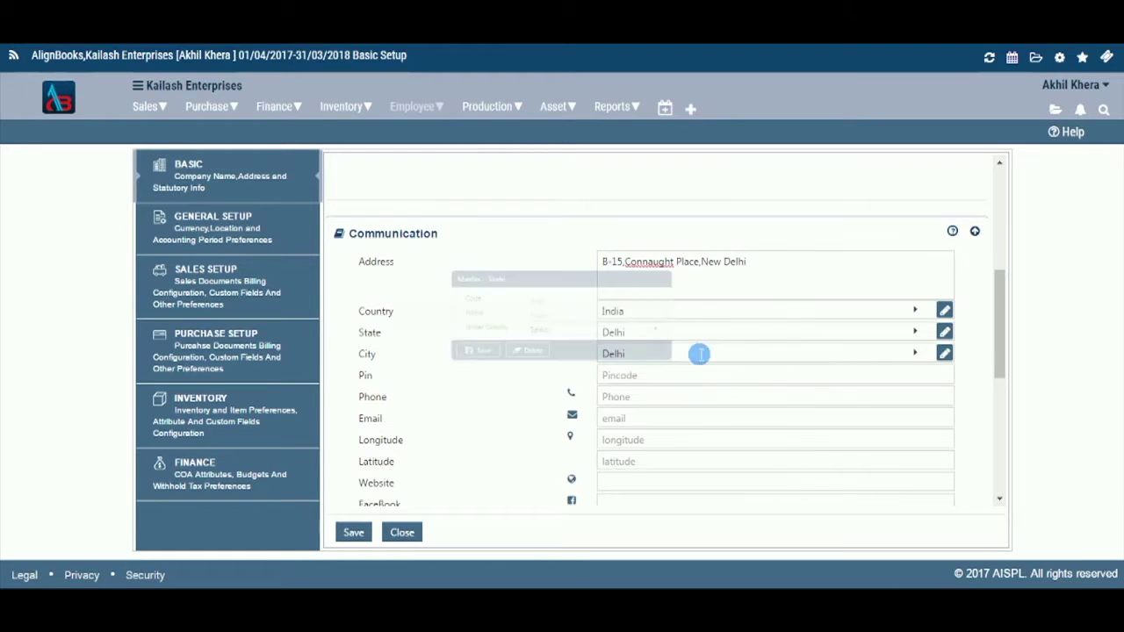
Step: Pick Delhi as the city and save its city master record, code 0005
left_click(911, 355)
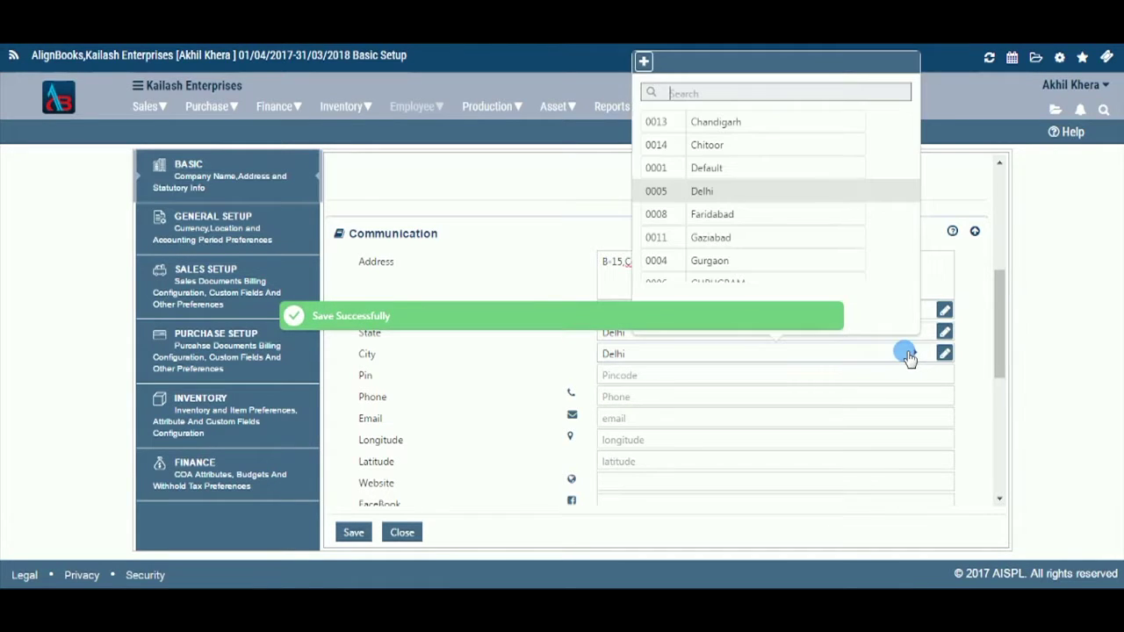
left_click(752, 195)
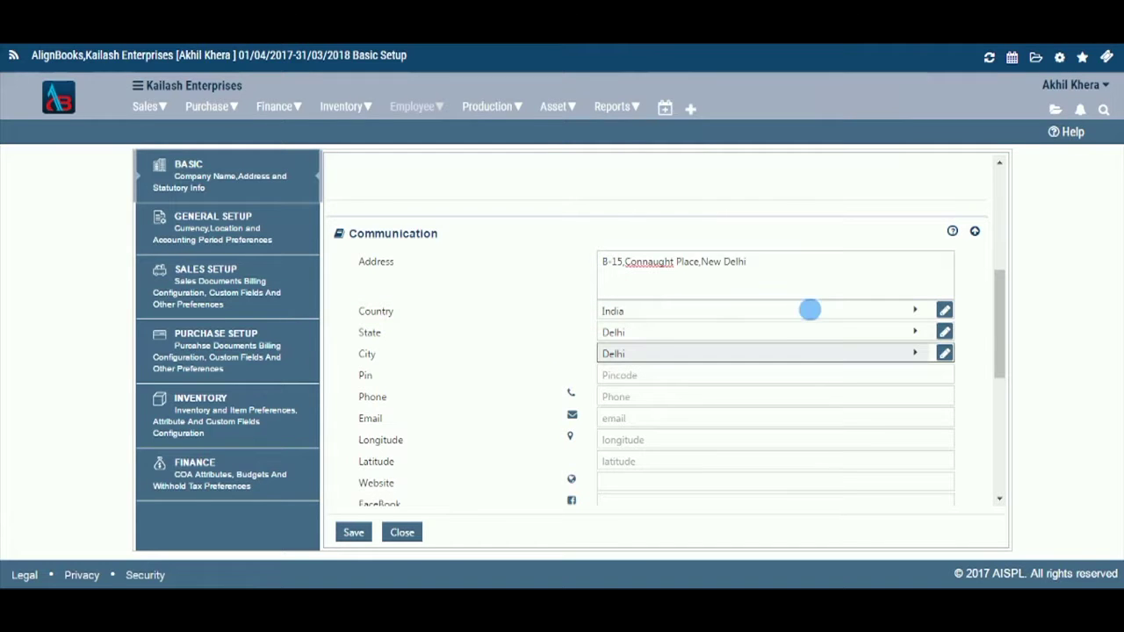
left_click(944, 351)
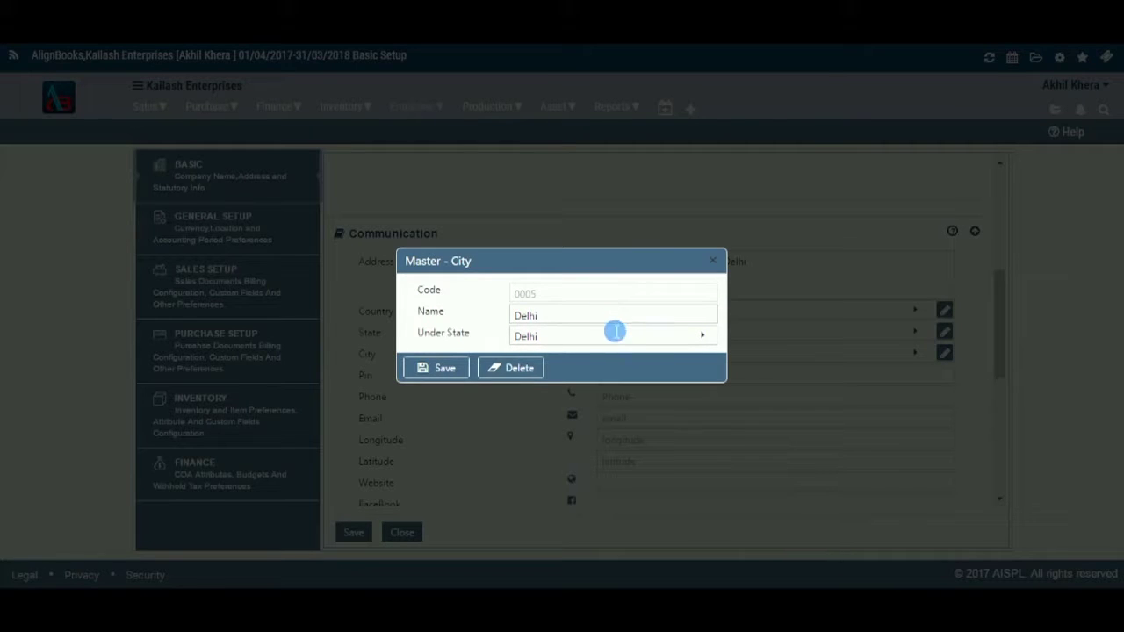
left_click(454, 369)
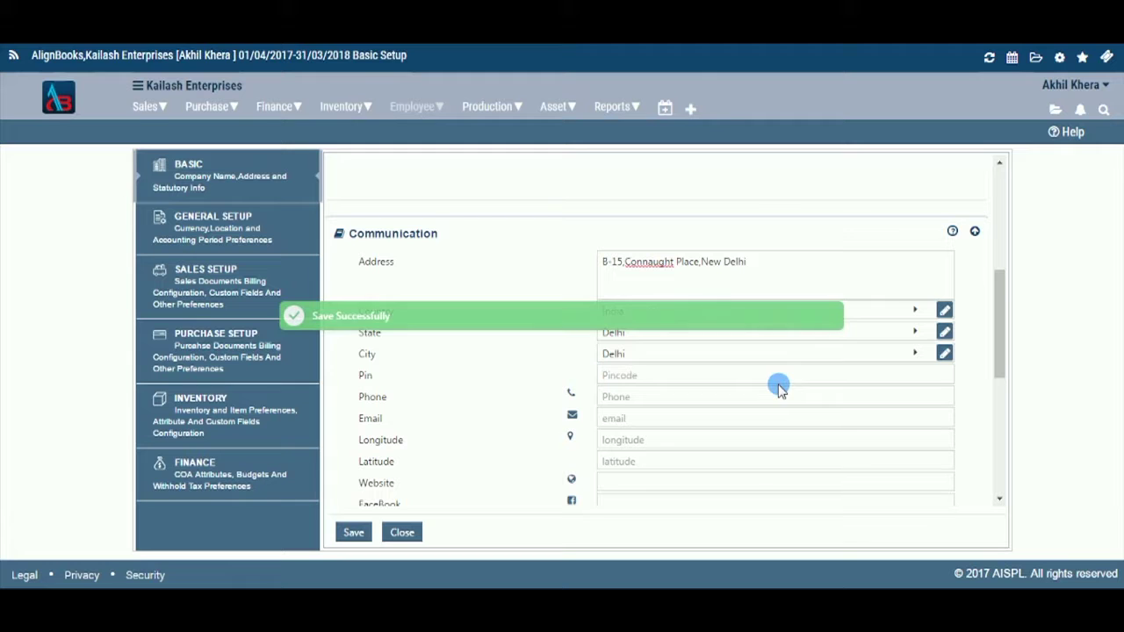
Step: Fill in the pin code, the company phone number and its e-mail address
left_click(774, 383)
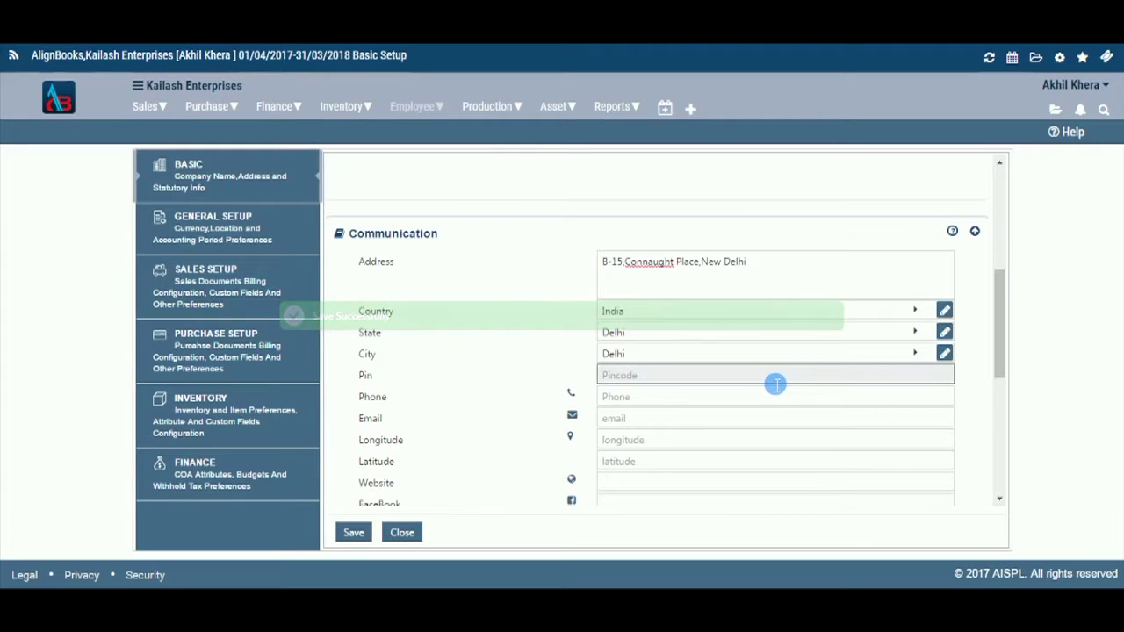
type("1100")
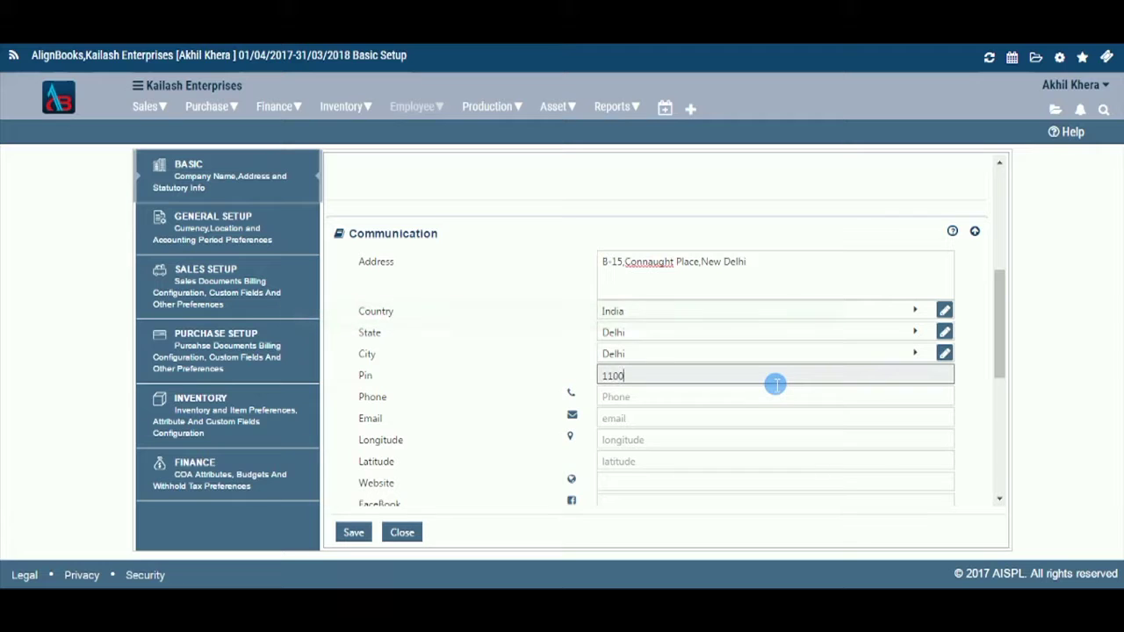
type("01")
key("Tab")
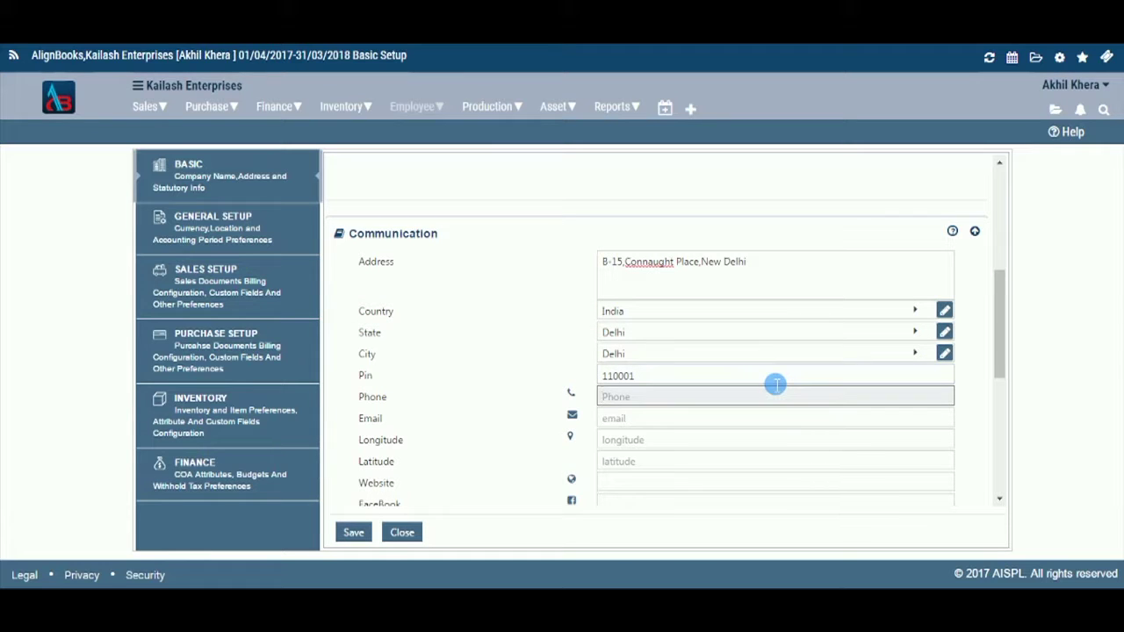
left_click(765, 421)
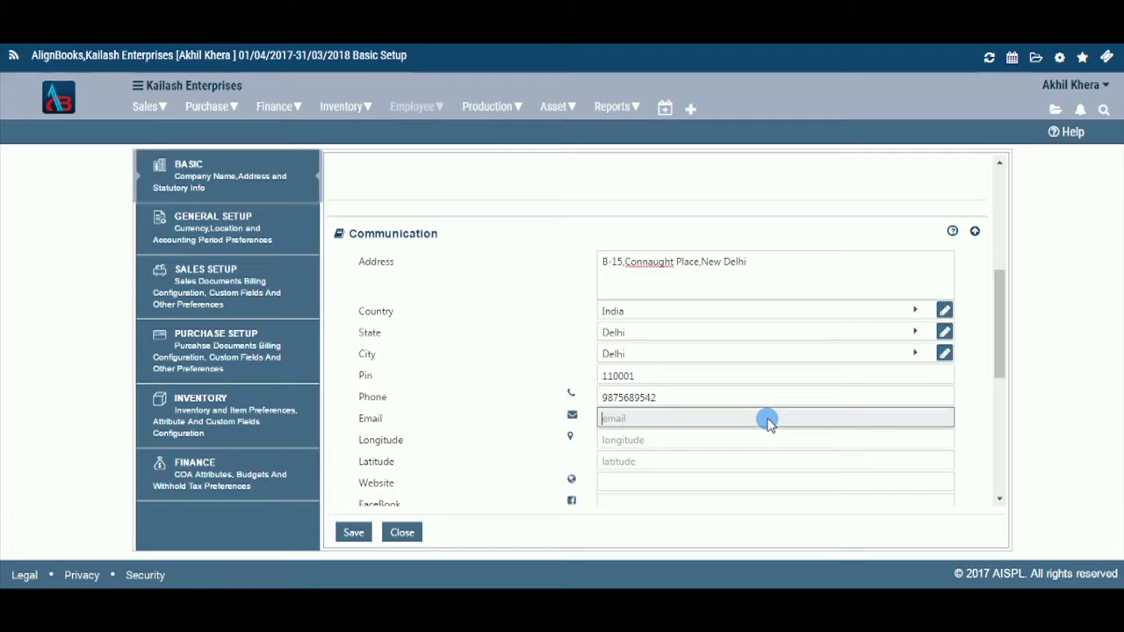
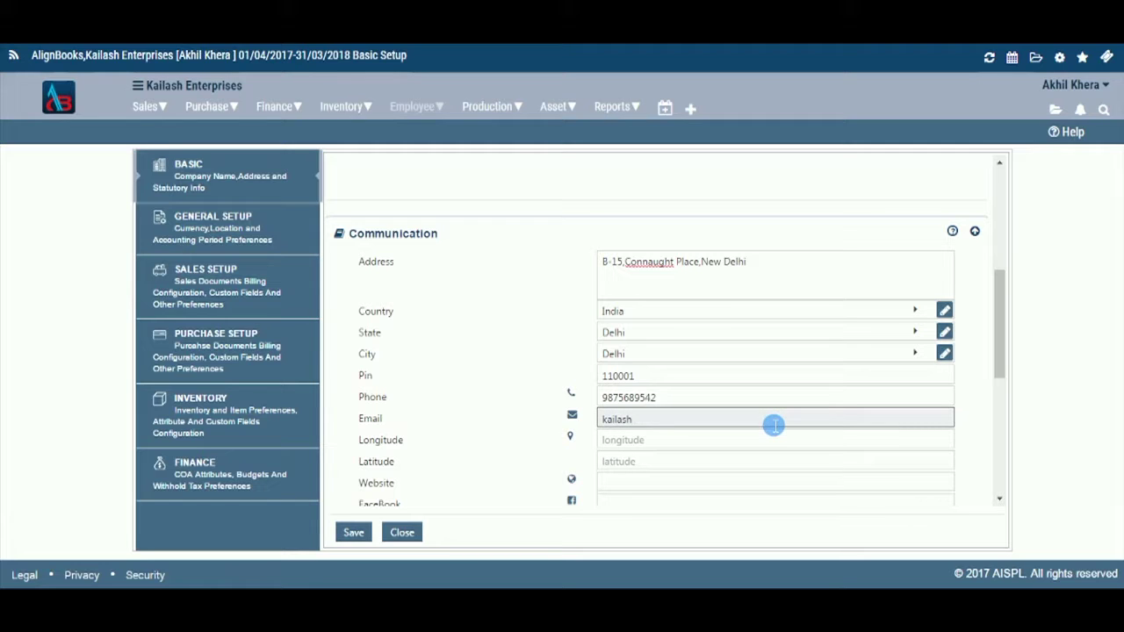
Step: Set the longitude to 56 and the latitude to 98
key("Tab")
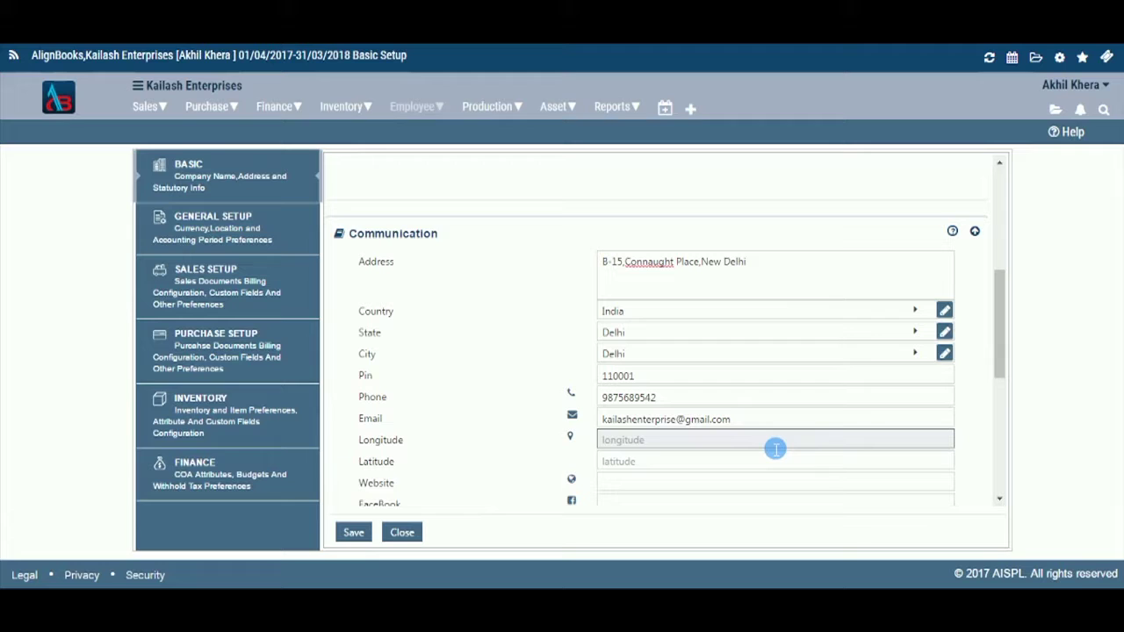
type("56")
key("Tab")
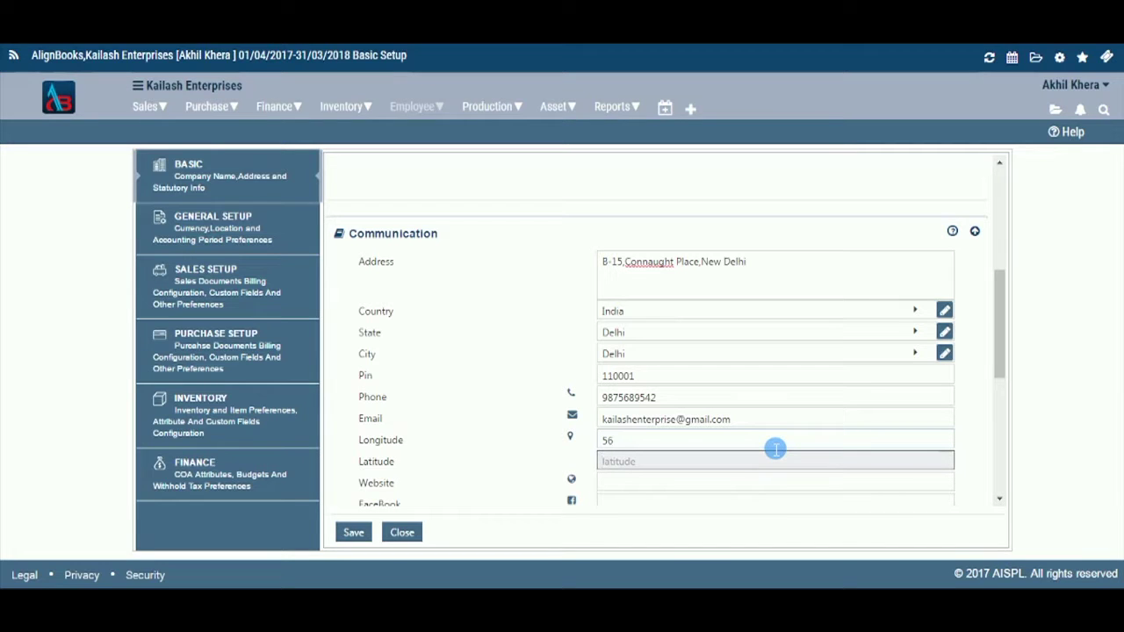
type("98")
key("Tab")
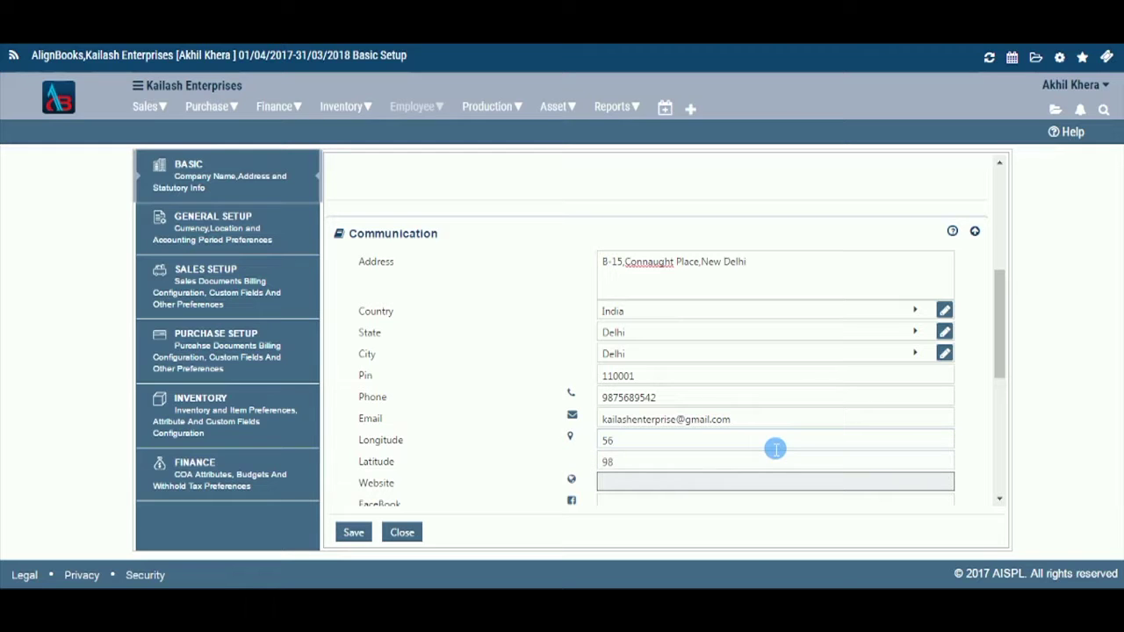
Step: Enter the website kailashenterprise.com, the company's Facebook page link and its Skype id
scroll(894, 431, "down", 3)
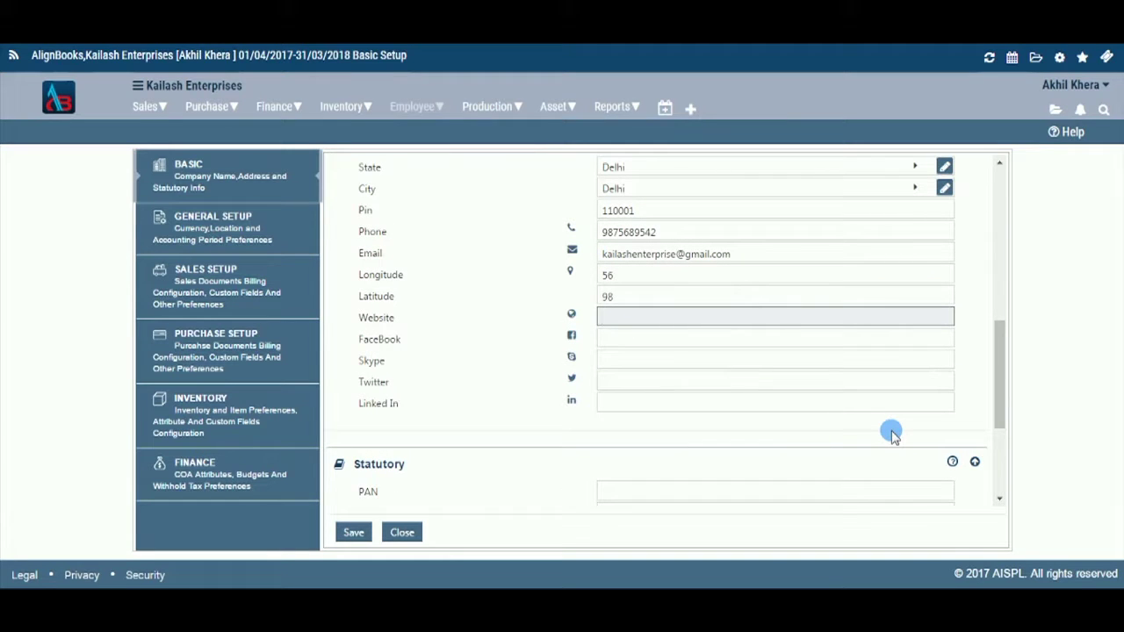
type("kailashenterprise.com")
key("Tab")
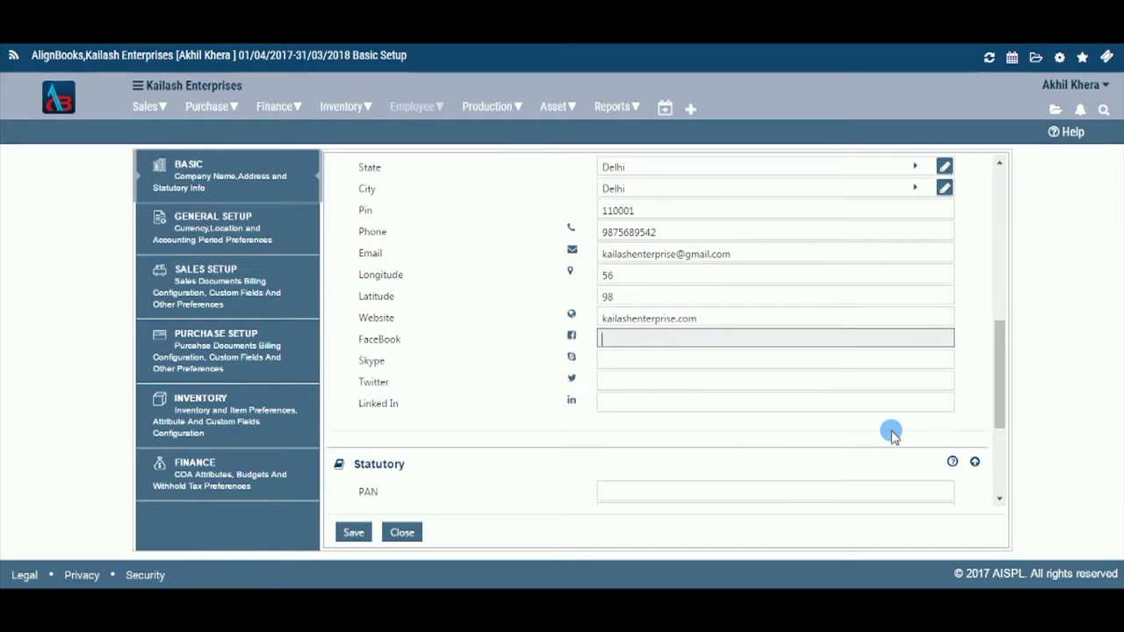
type("www.")
type("fb")
type(",com")
type(".")
type("/")
type("kailsah")
key("BackSpace")
key("BackSpace")
type("ashenter")
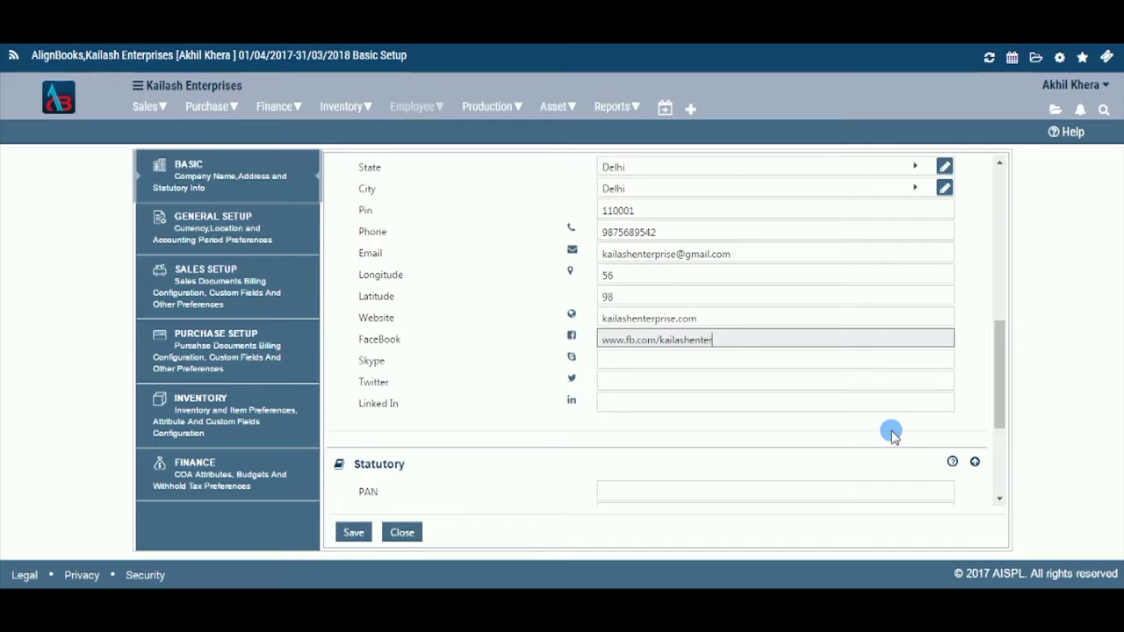
type("prise")
key("Tab")
type("kailash")
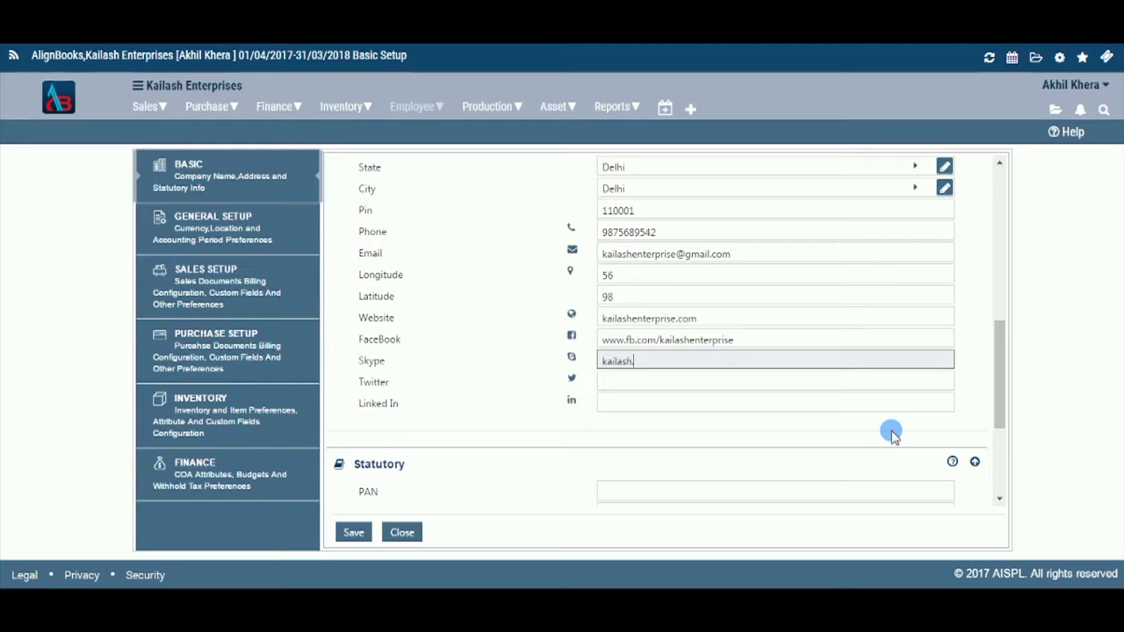
type(".enterprise.2017")
Step: Enter the company's Twitter and LinkedIn handles, correcting typos along the way
key("Tab")
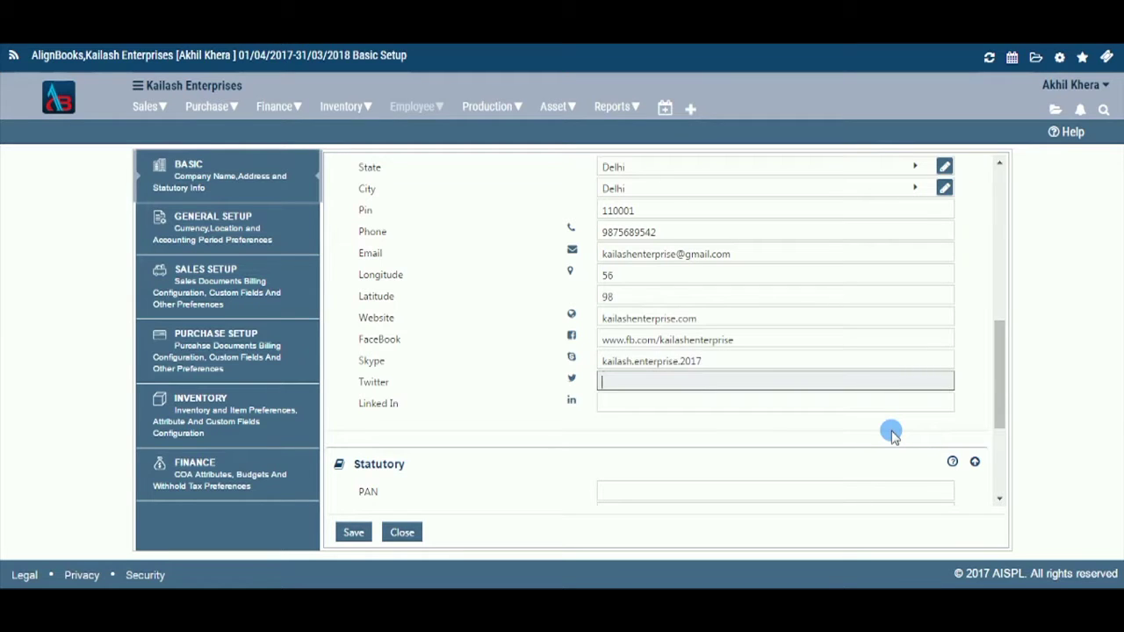
type("kailash")
left_click(513, 518)
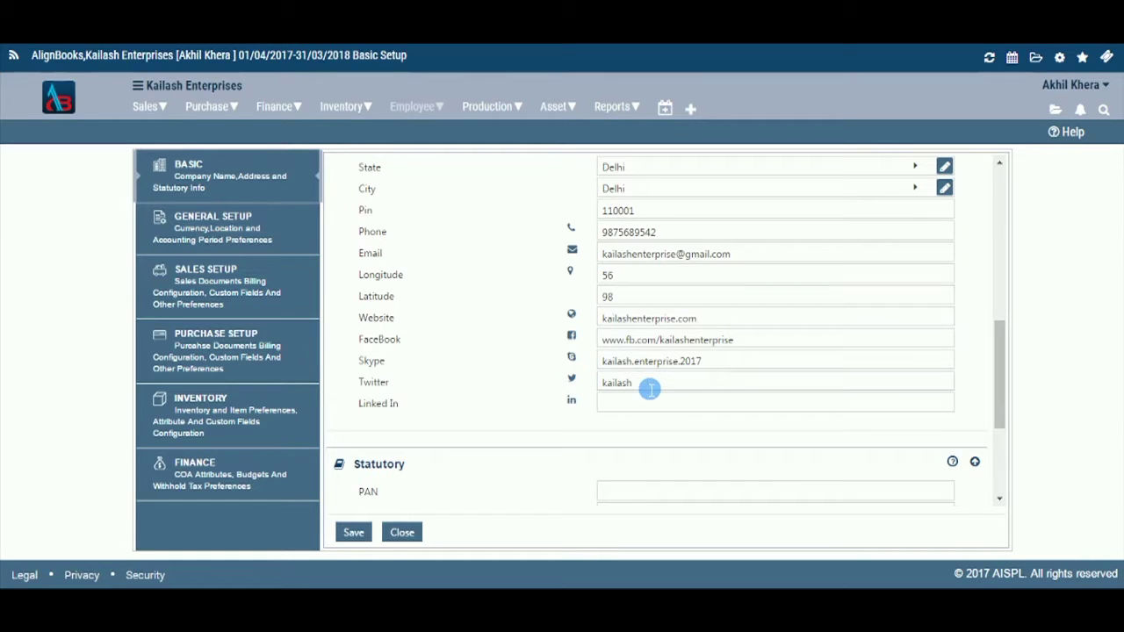
left_click(649, 388)
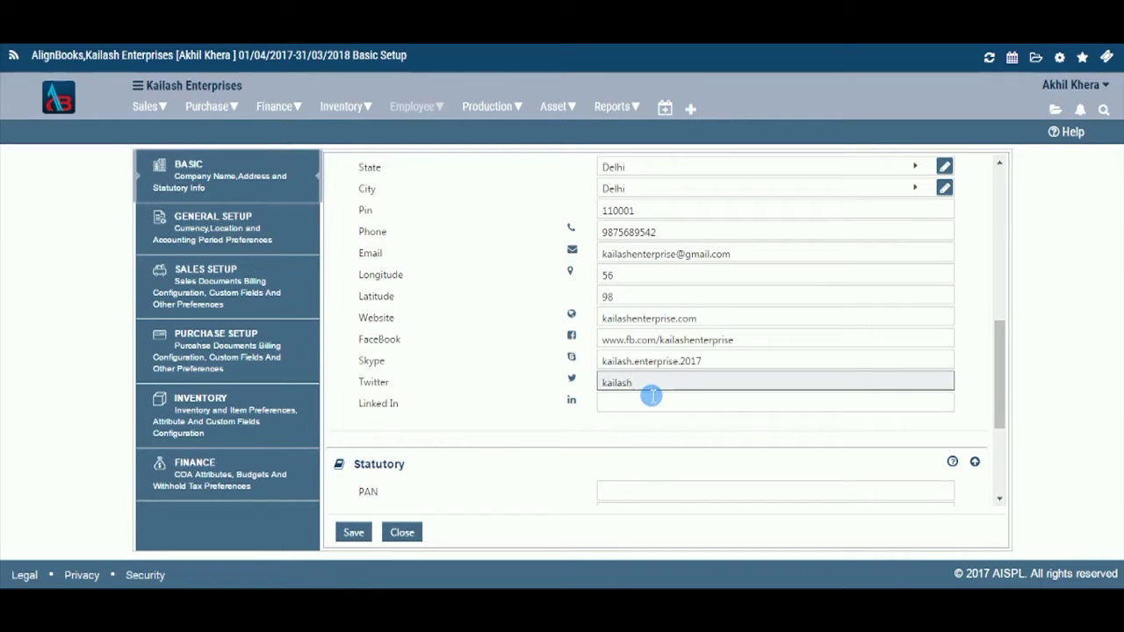
type("_enterprise")
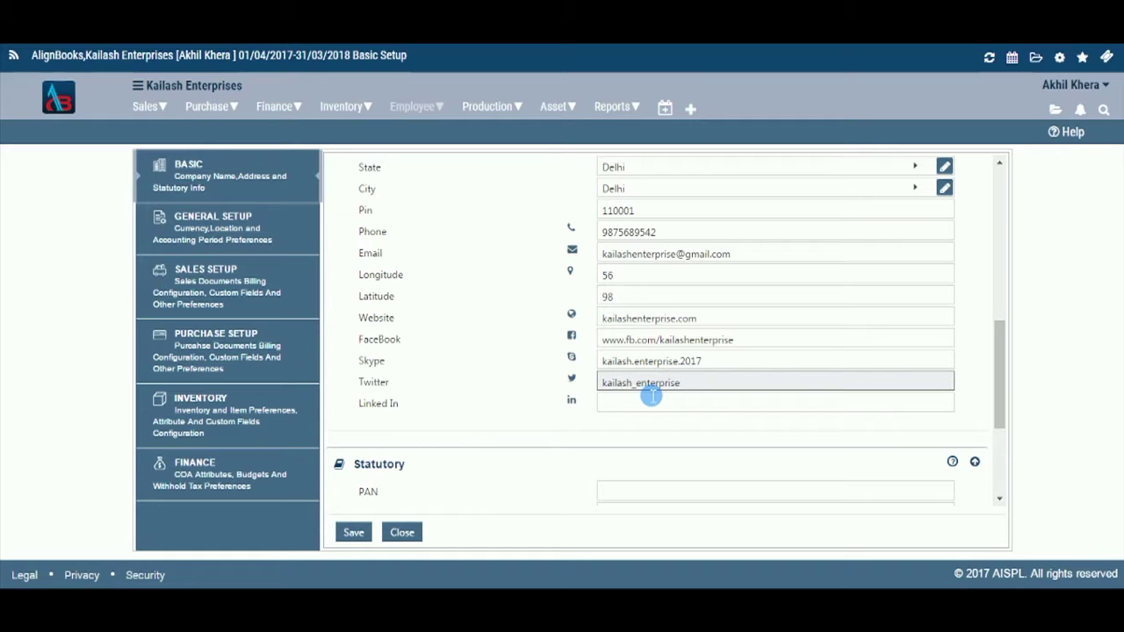
key("Tab")
type("kails")
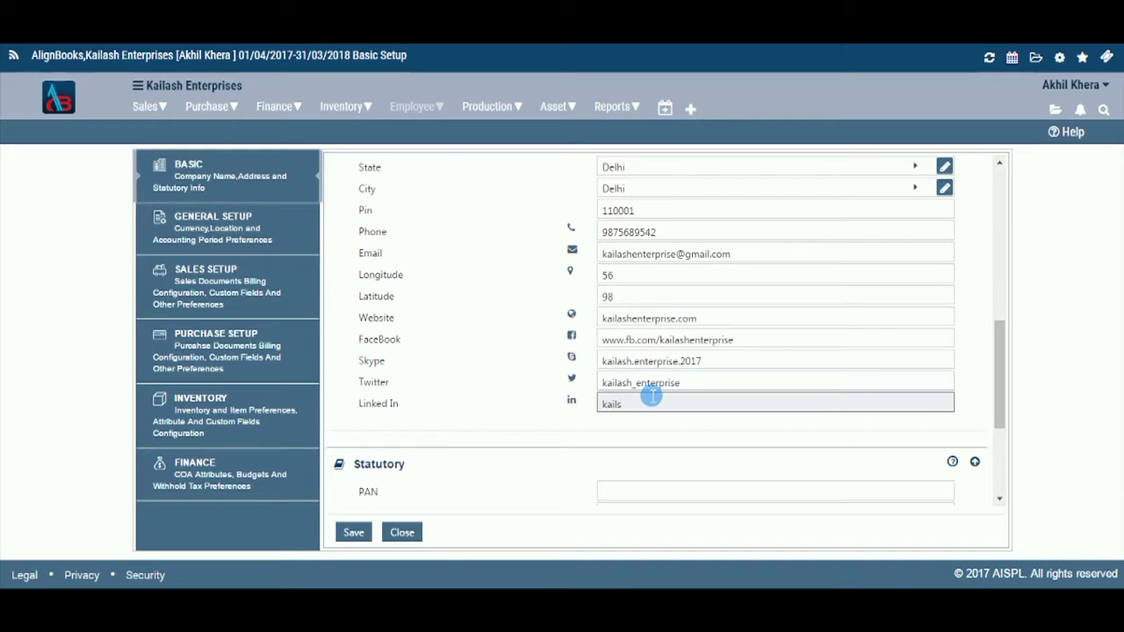
key("BackSpace")
type("ash_enterprise")
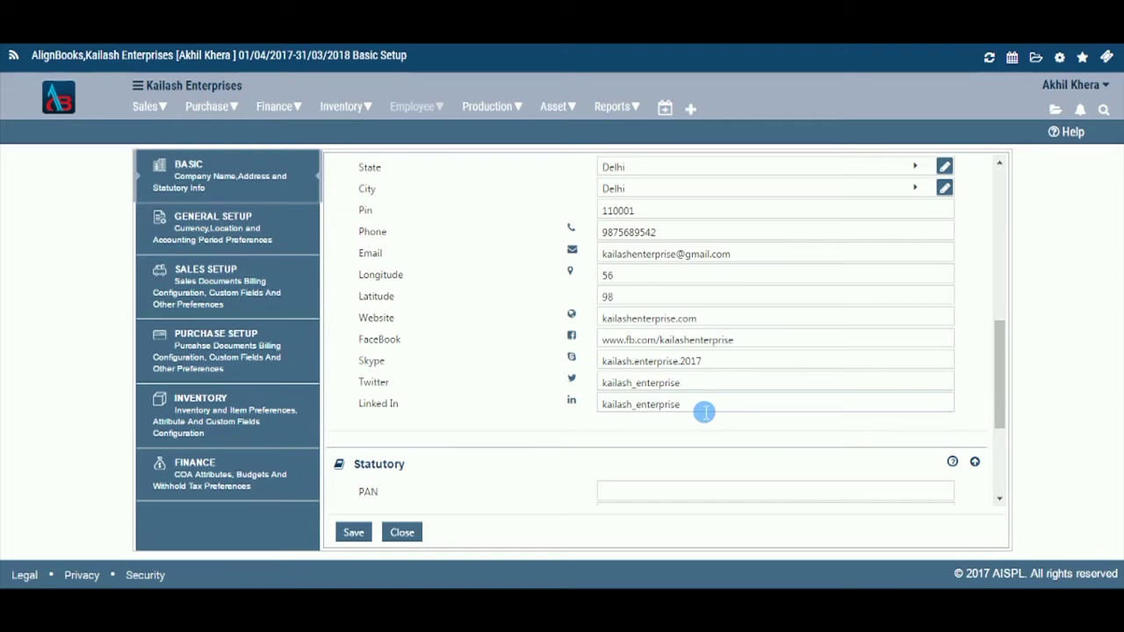
Step: Fill the Statutory PAN, TAN, CIN and GST/TIN fields with the company's tax identifiers
scroll(702, 411, "down", 3)
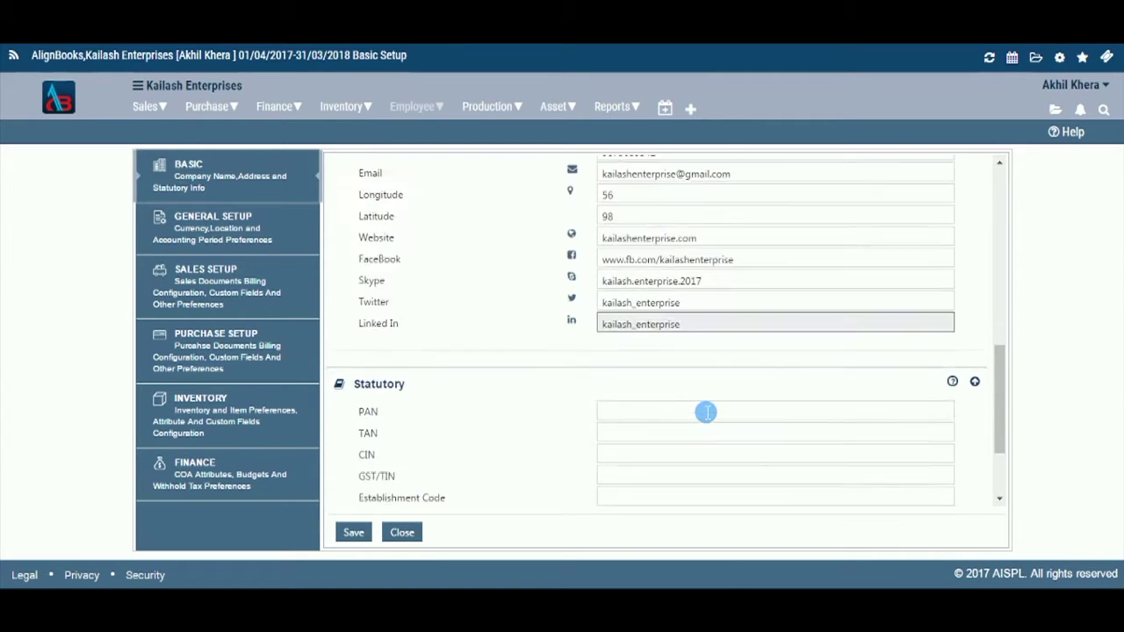
left_click(620, 287)
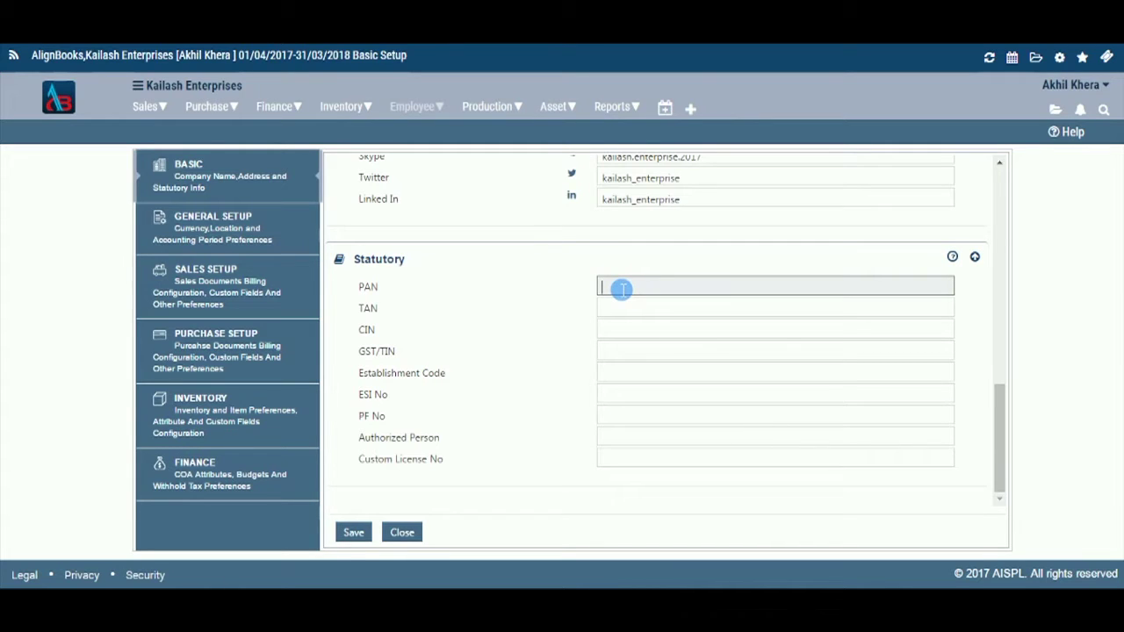
key("Tab")
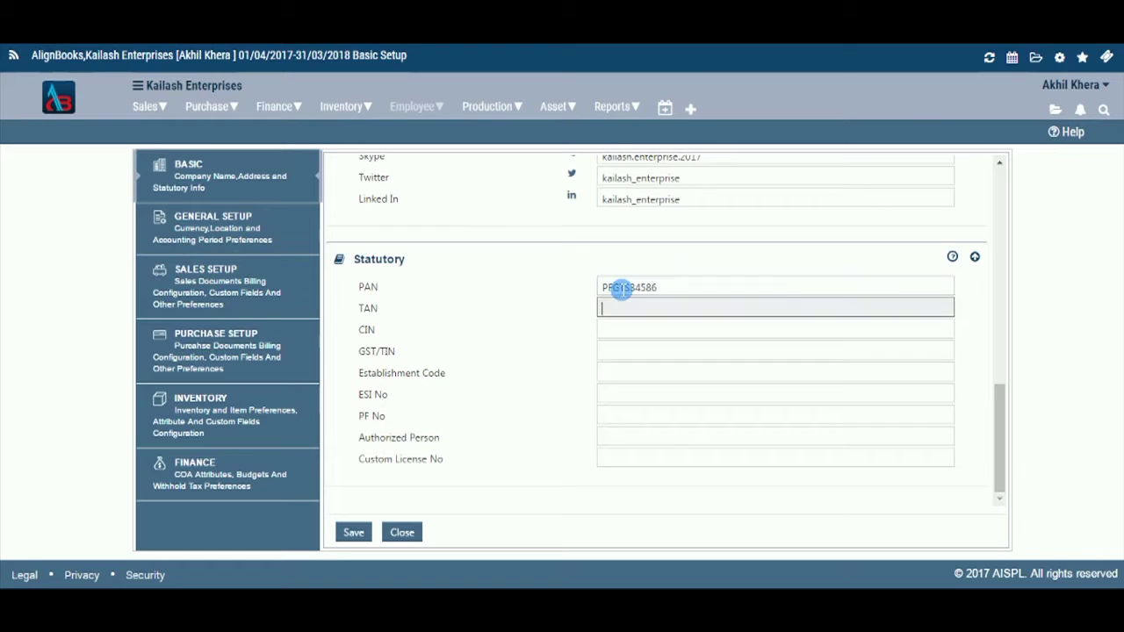
key("Tab")
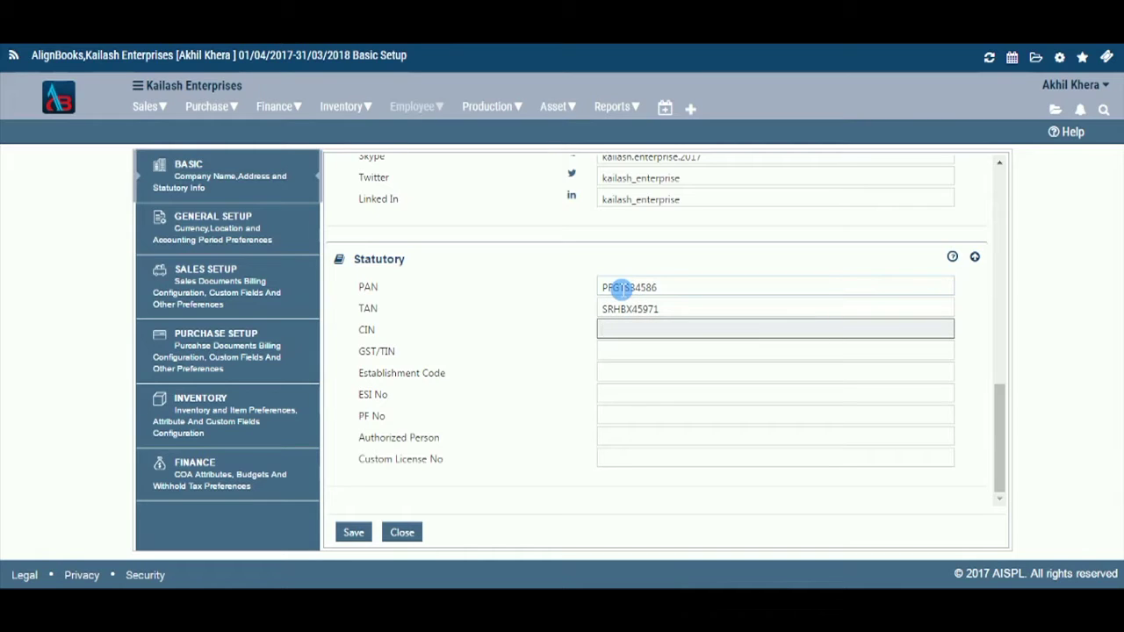
key("Tab")
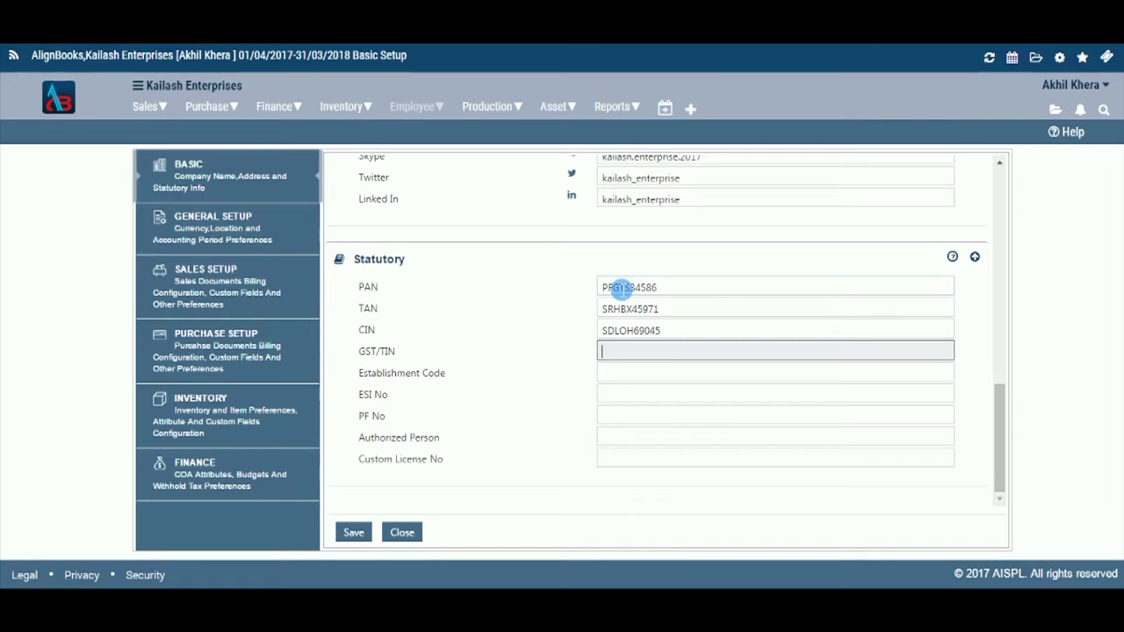
key("Tab")
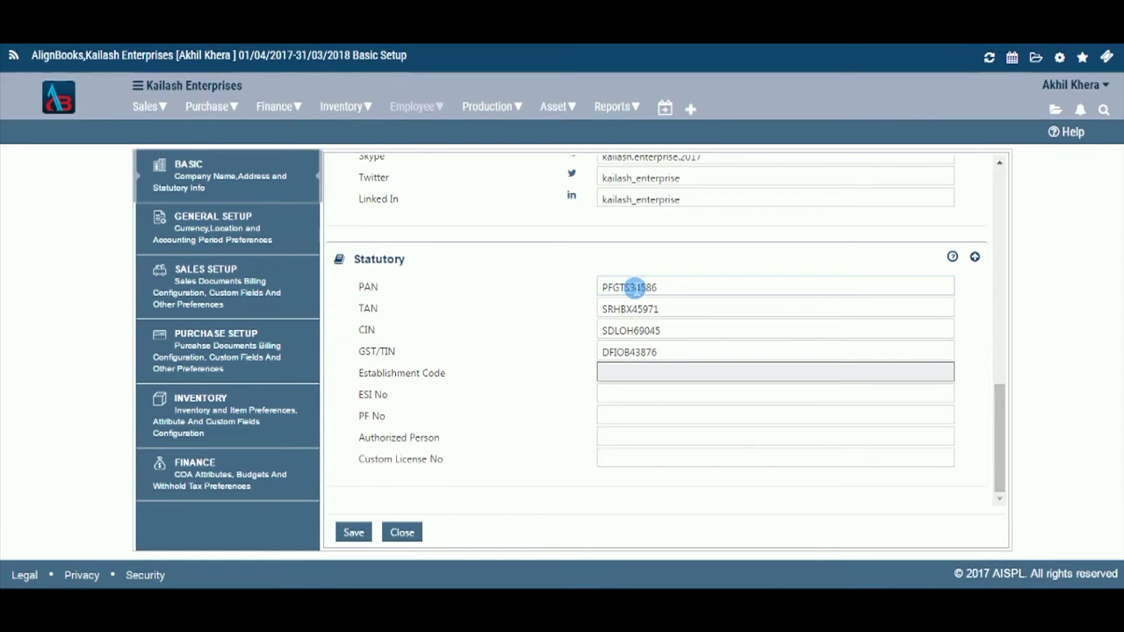
Step: Enter the company's Establishment Code, ESI number and PF number
left_click(621, 375)
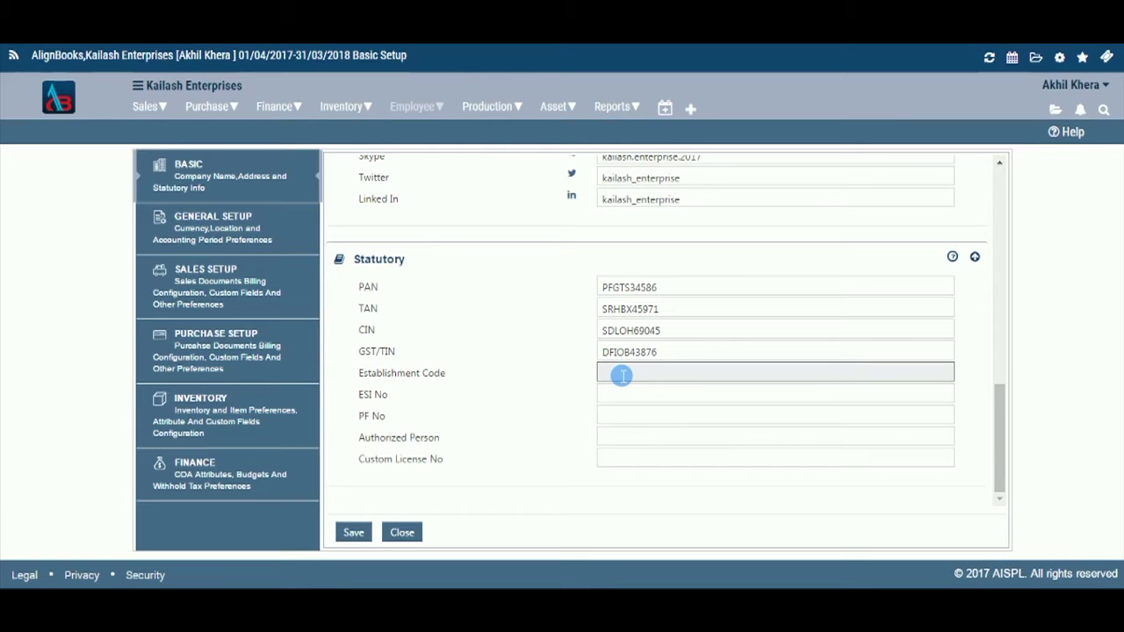
type("HYSLO")
type("78561")
key("Tab")
type("AY")
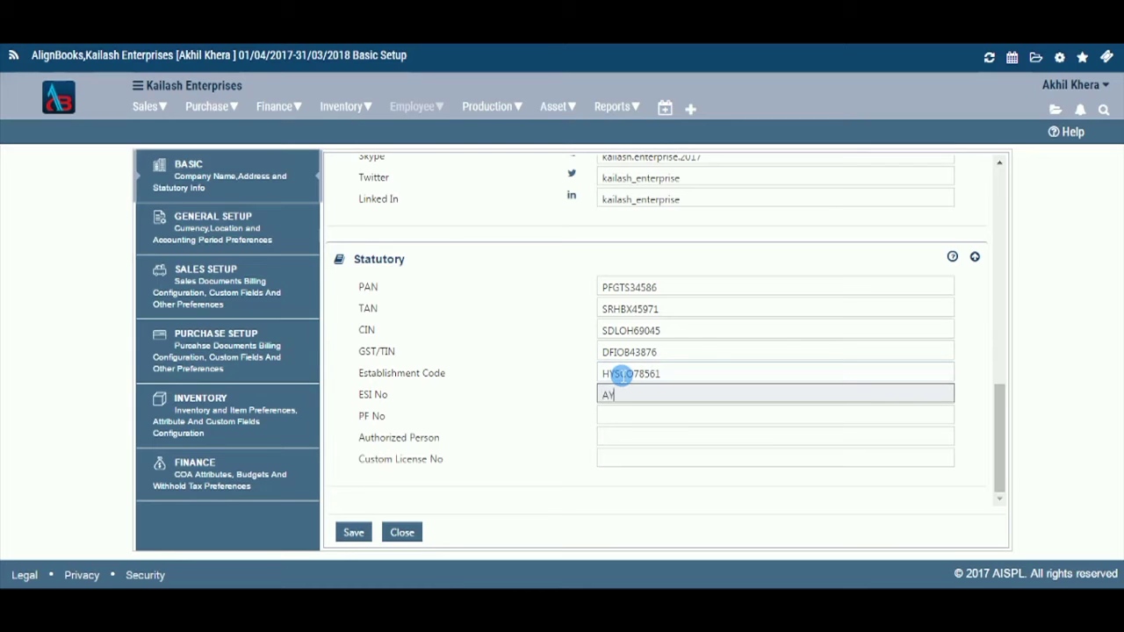
type("GCP97531")
key("Tab")
type("SF")
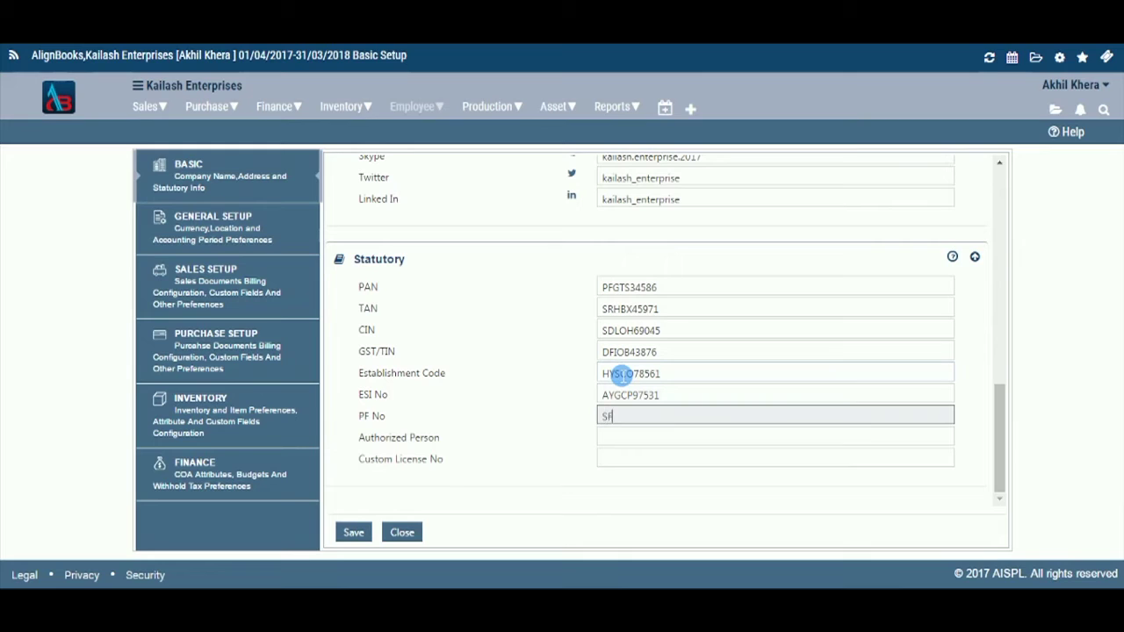
type("IBC78430")
Step: Enter the authorized person's name and the custom licence number
key("Tab")
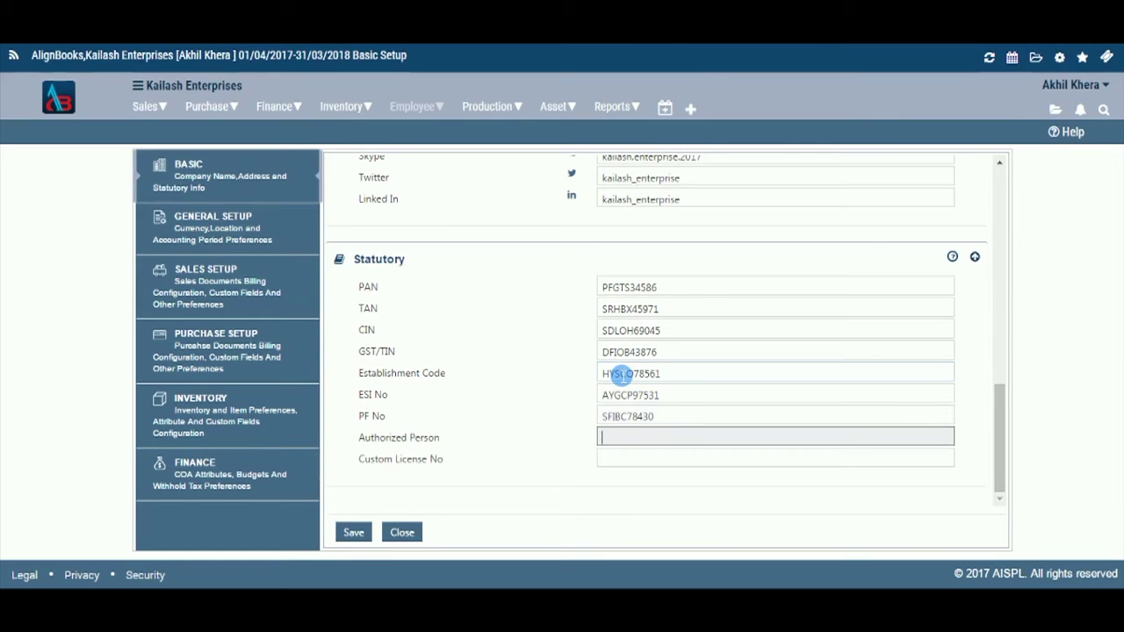
type("Tony")
key("Tab")
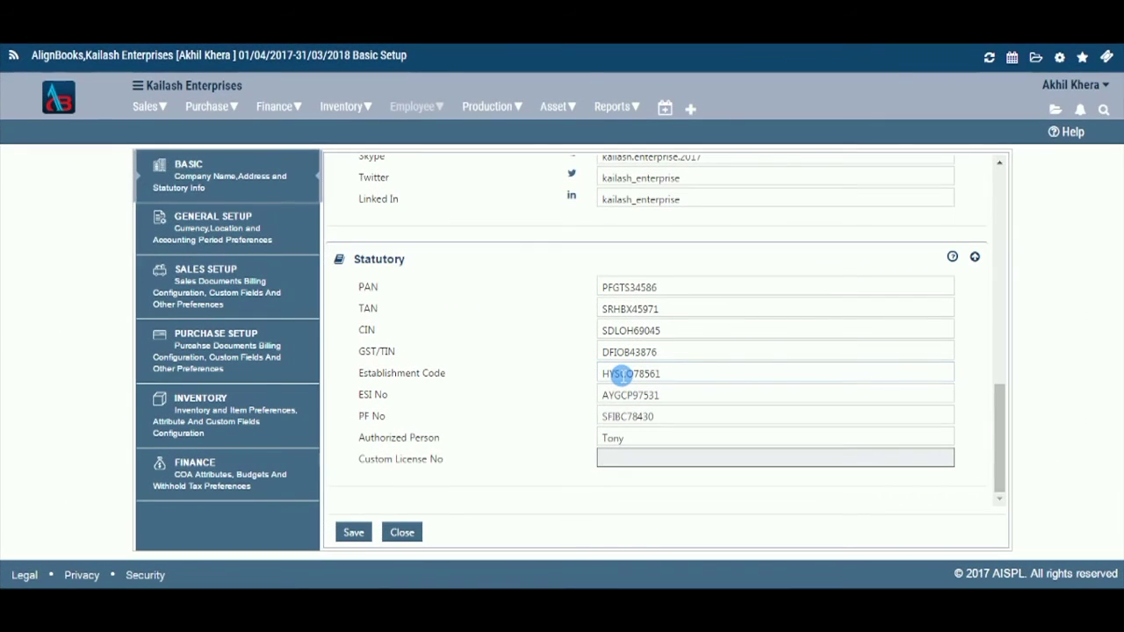
type("FGPOZ75931")
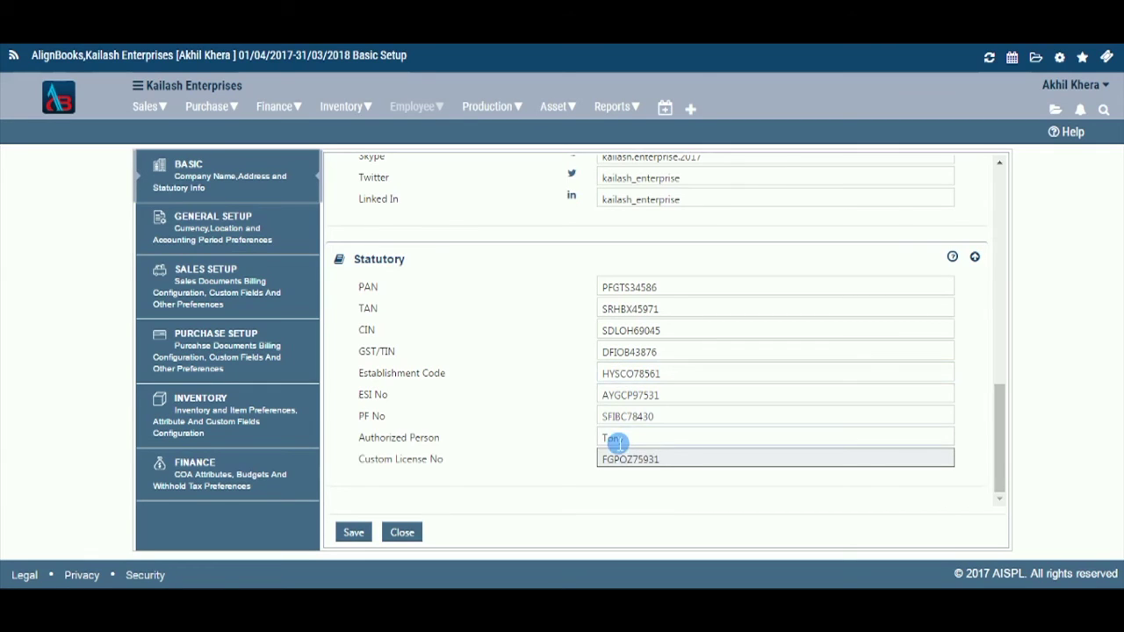
Step: Save the filled-in Basic Setup form, then close it back to the dashboard
left_click(370, 530)
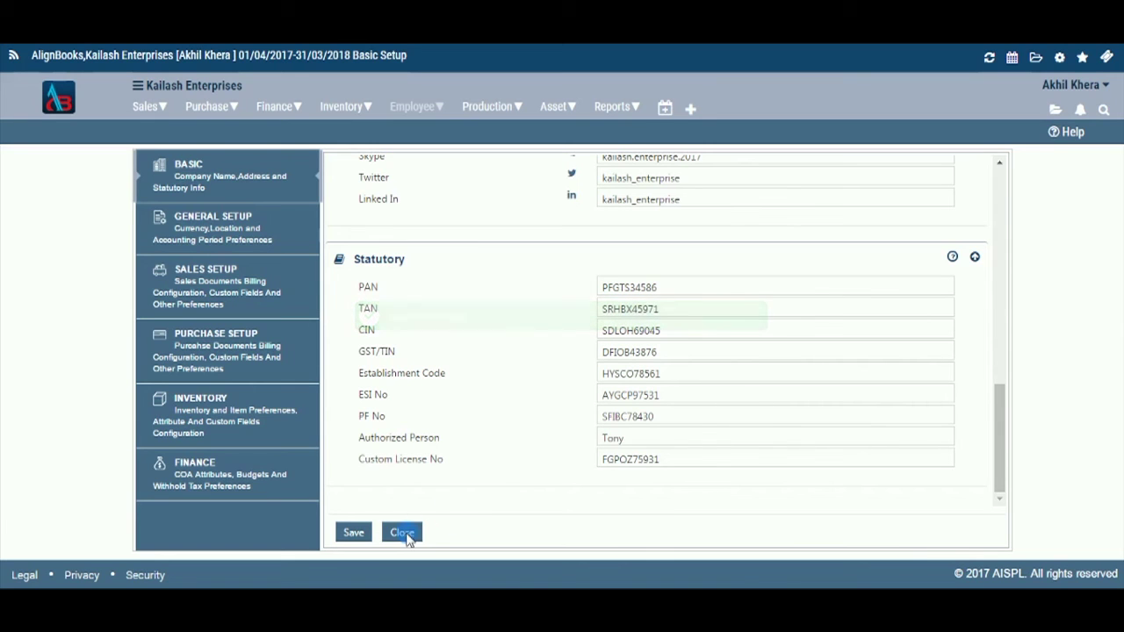
left_click(404, 534)
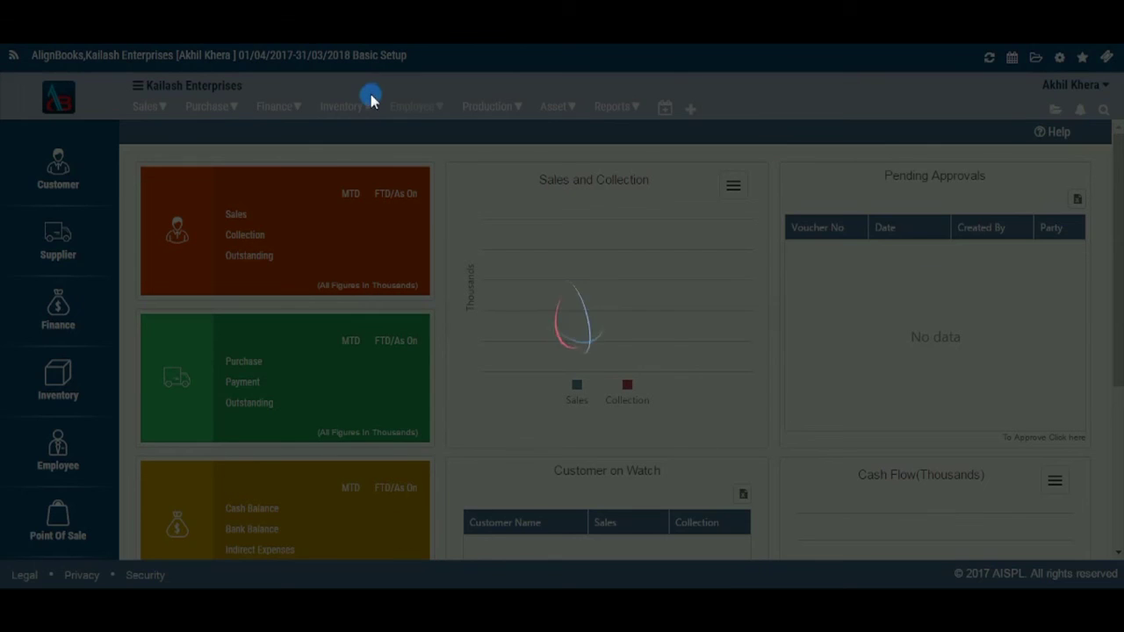